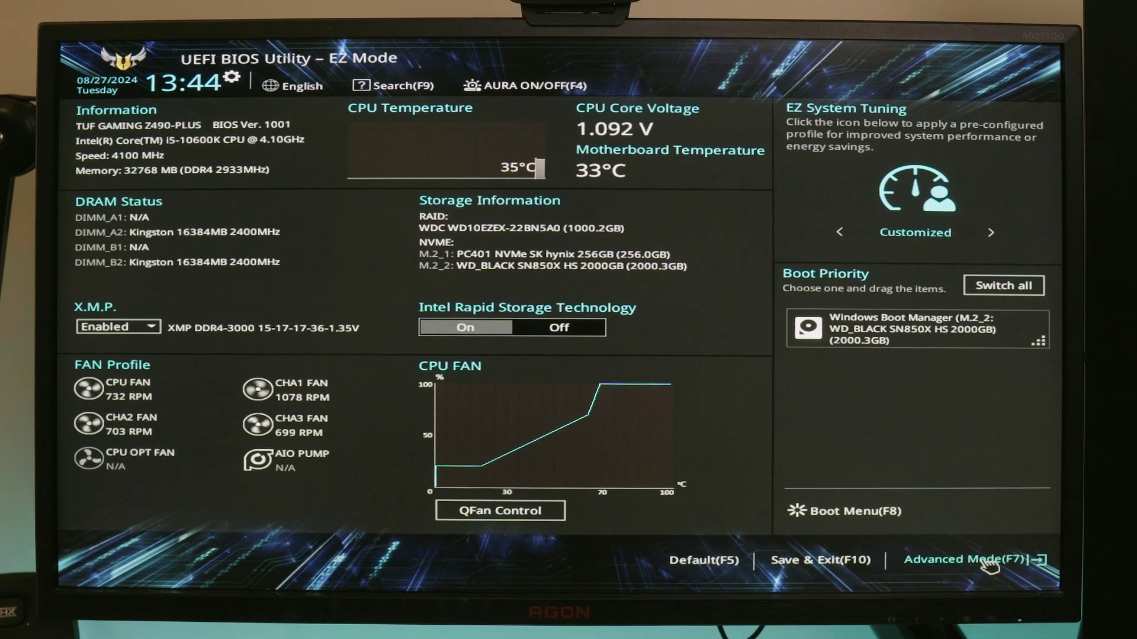
# Switch the BIOS to Advanced Mode and move down the Advanced tab's submenus toward APM Configuration
pyautogui.click(987, 562)
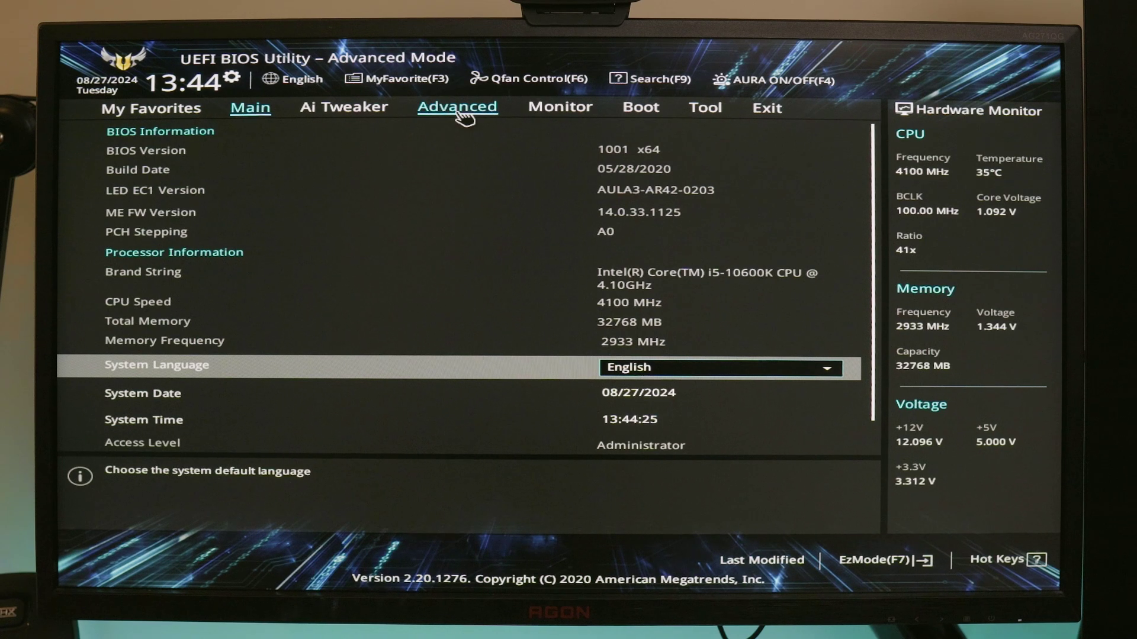
pyautogui.click(463, 118)
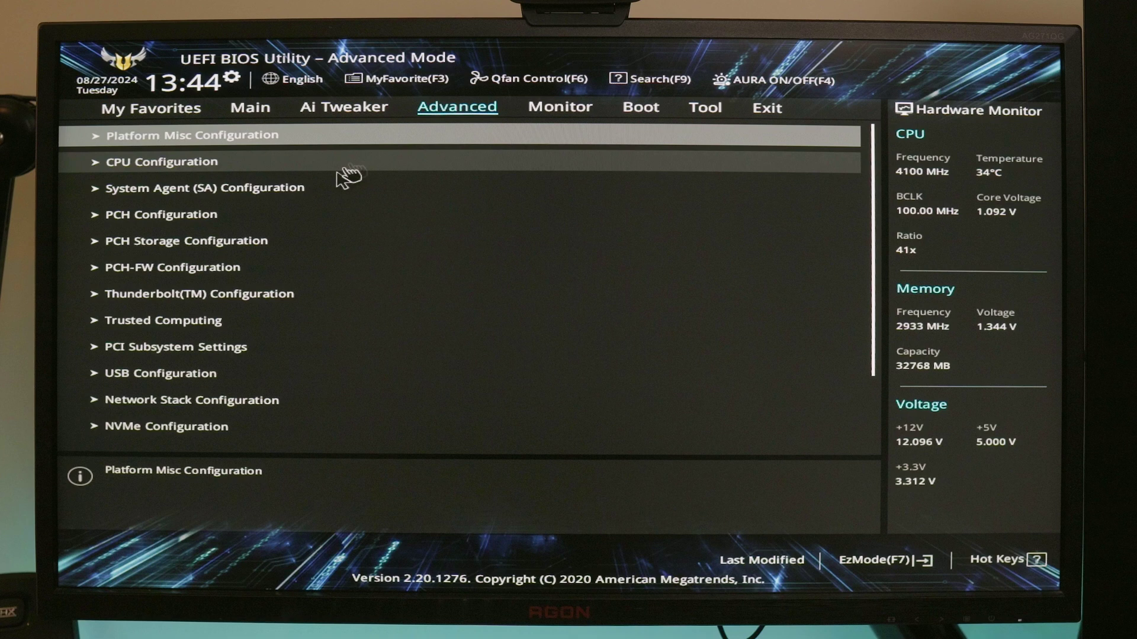
pyautogui.press('Down')
pyautogui.press('Down')
pyautogui.press('Down')
pyautogui.press('Down')
pyautogui.press('Down')
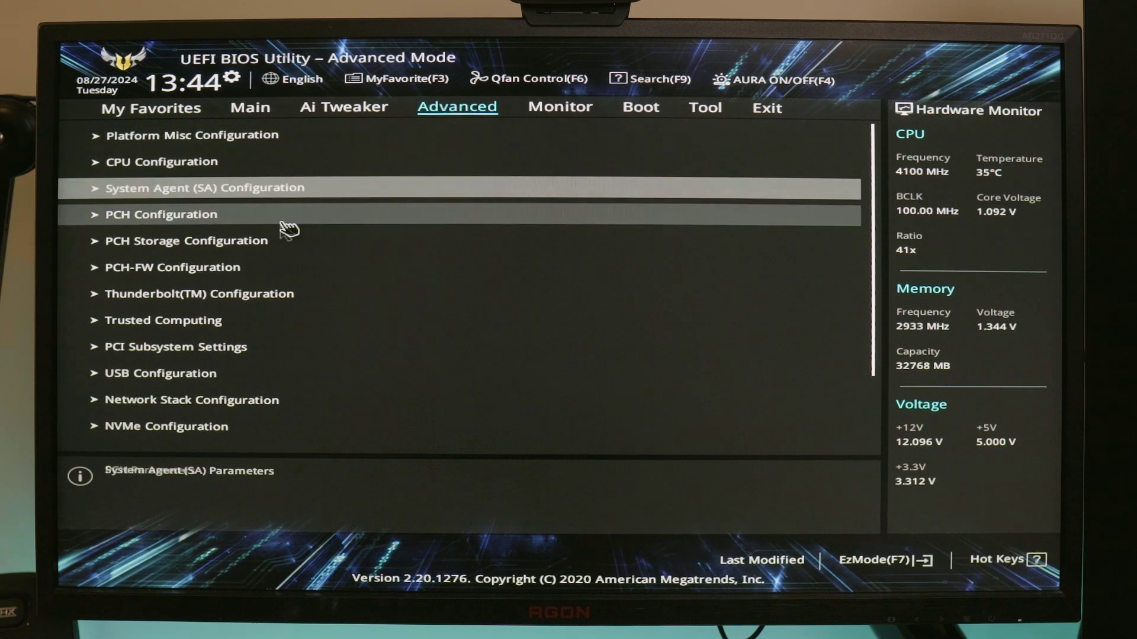
pyautogui.press('Down')
pyautogui.press('Down')
pyautogui.press('Down')
pyautogui.press('Down')
pyautogui.press('Down')
pyautogui.press('Down')
pyautogui.press('Down')
pyautogui.press('Down')
pyautogui.press('Down')
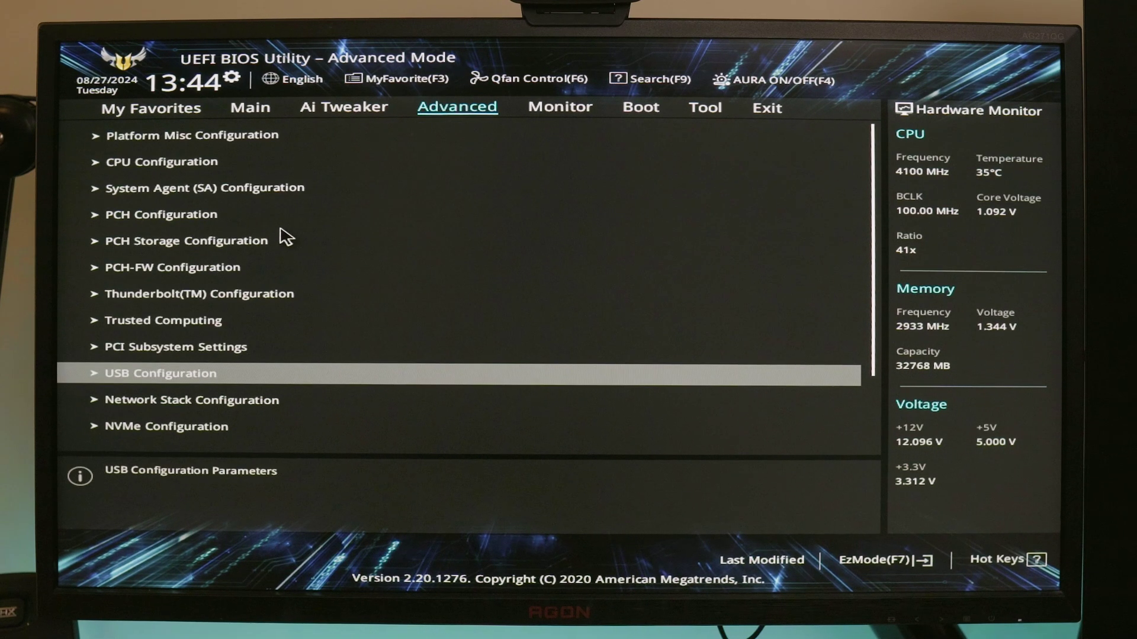
pyautogui.press('Down')
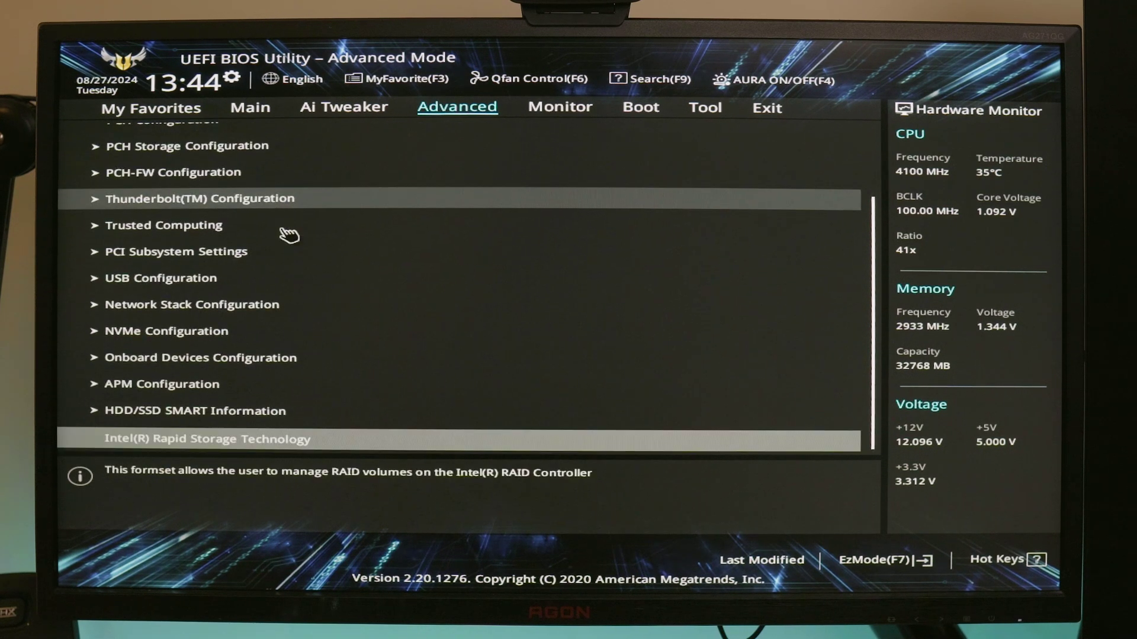
# Verify APM shows Power On By PCI-E Enabled and ErP Ready Disabled, then go to the Exit page
pyautogui.click(174, 386)
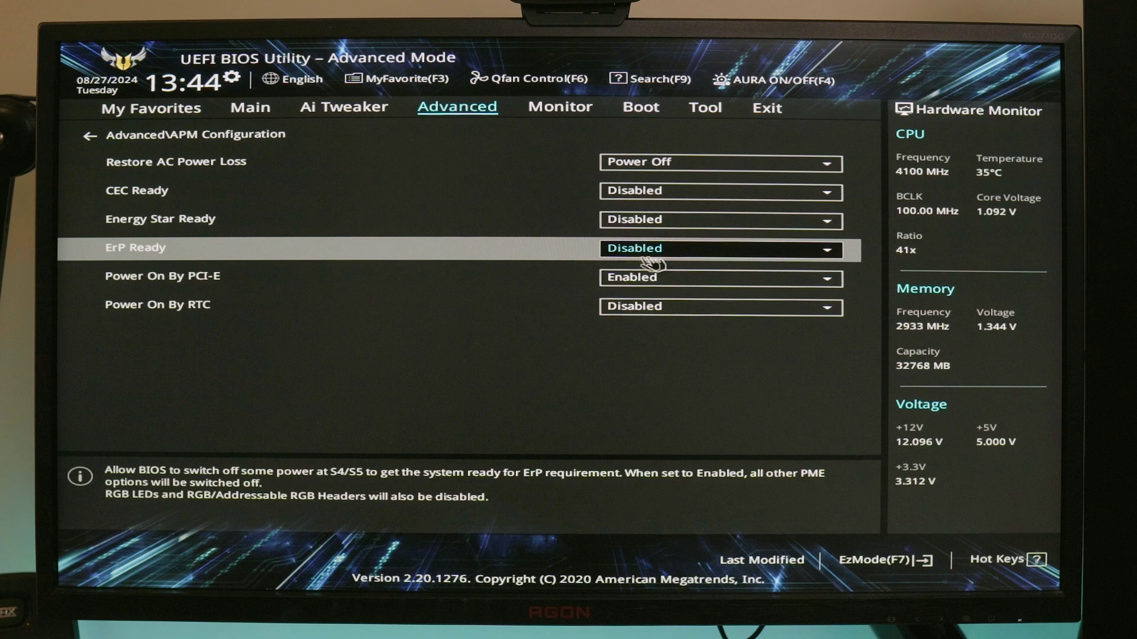
pyautogui.click(773, 111)
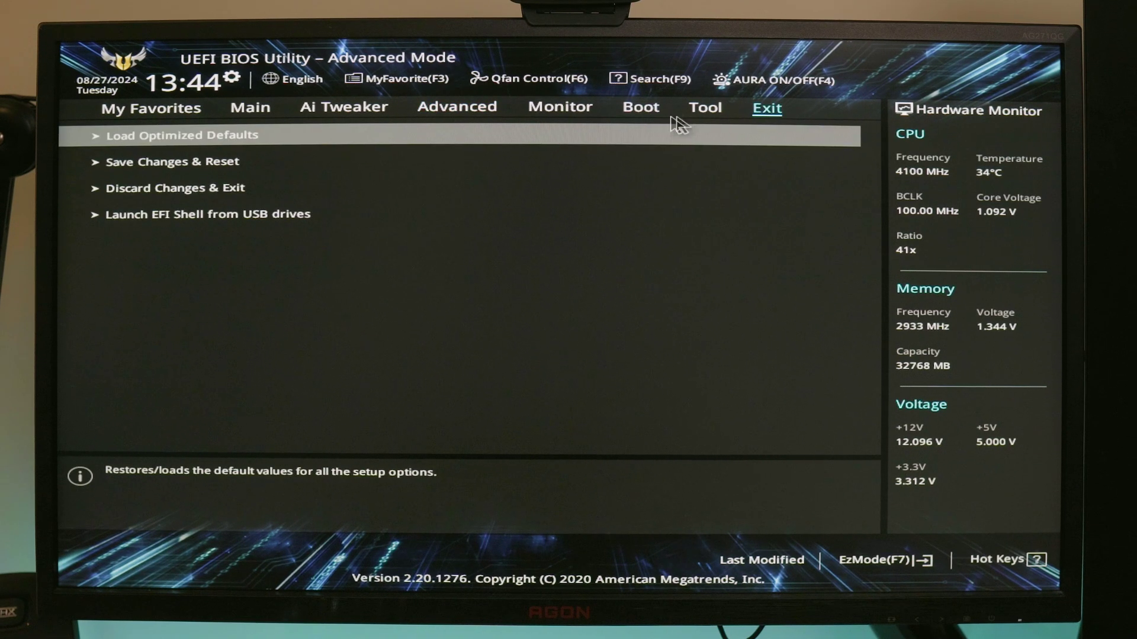
# Choose Save Changes & Reset so the PC reboots into Windows with the new power settings
pyautogui.click(224, 168)
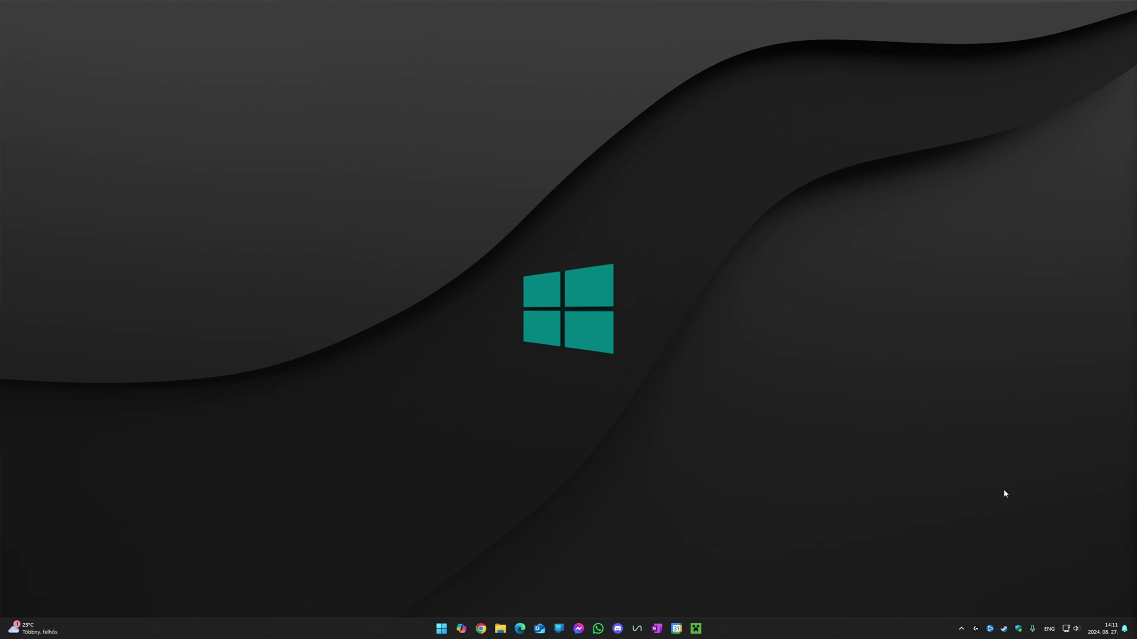
# Expand the Ethernet adapter under Advanced network settings to show its Enabled, 1000 Mbps details
pyautogui.rightClick(1068, 631)
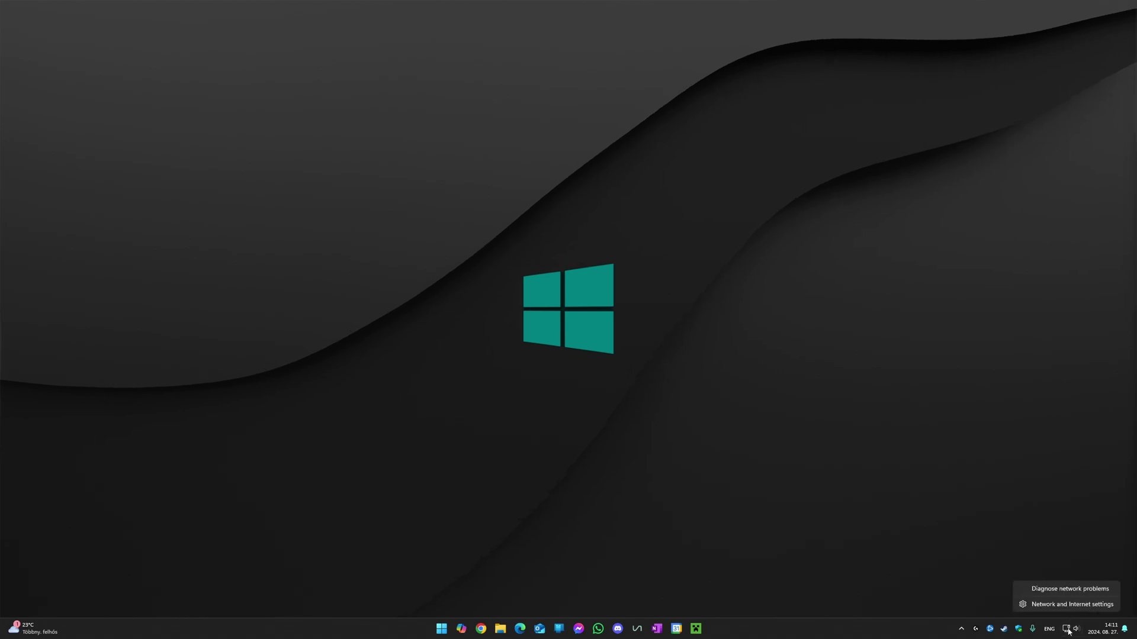
pyautogui.click(1052, 604)
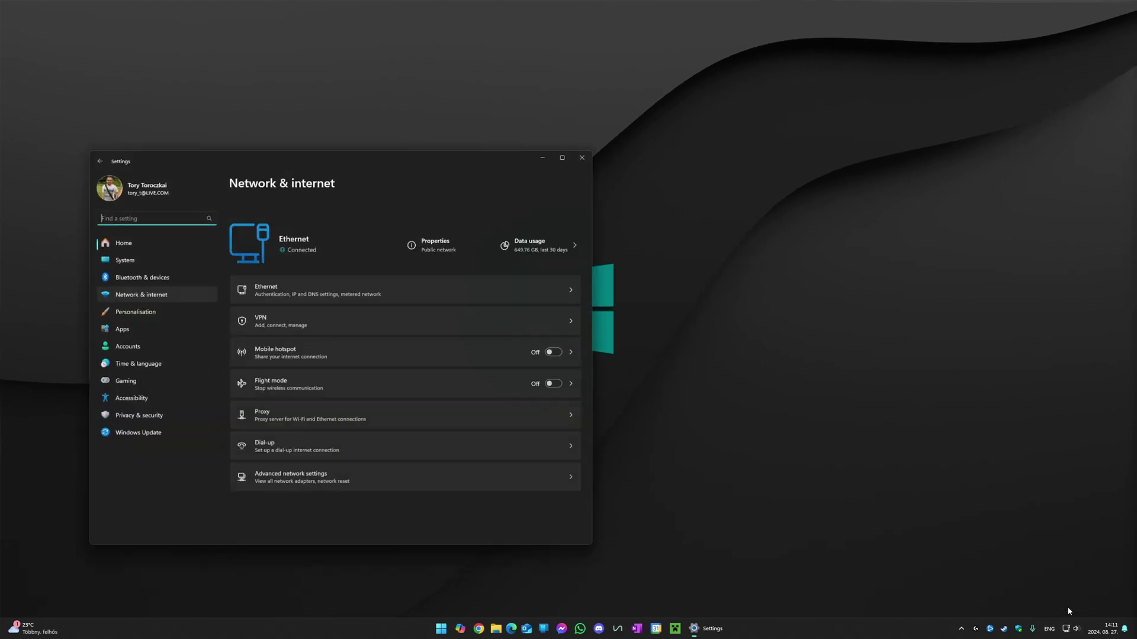
pyautogui.moveTo(508, 167); pyautogui.dragTo(698, 120)
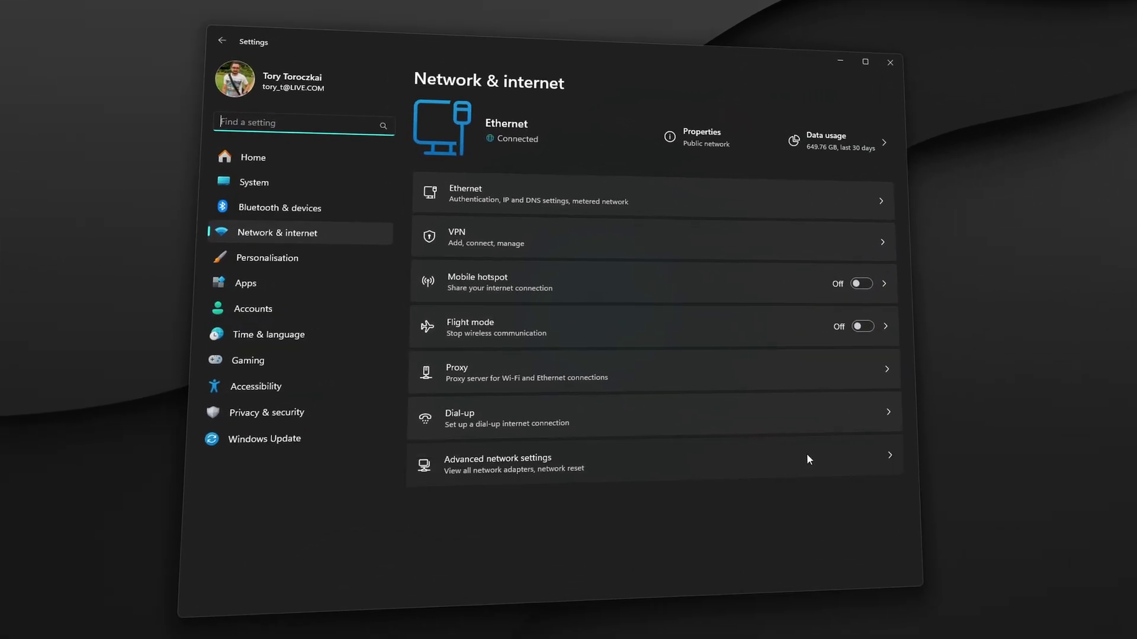
pyautogui.click(809, 455)
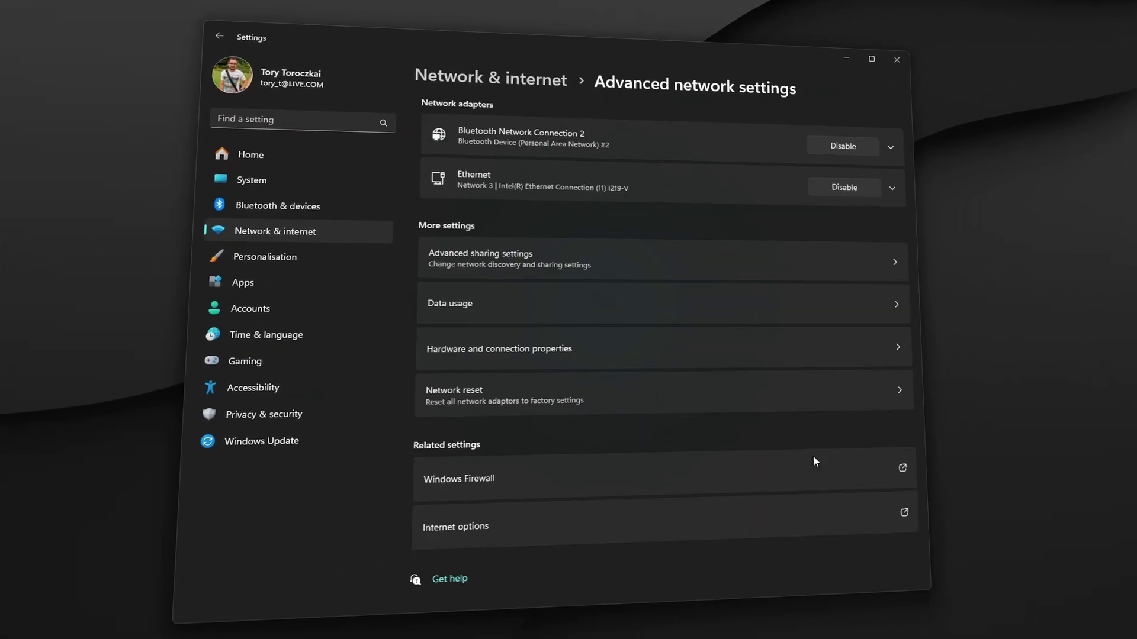
pyautogui.click(891, 191)
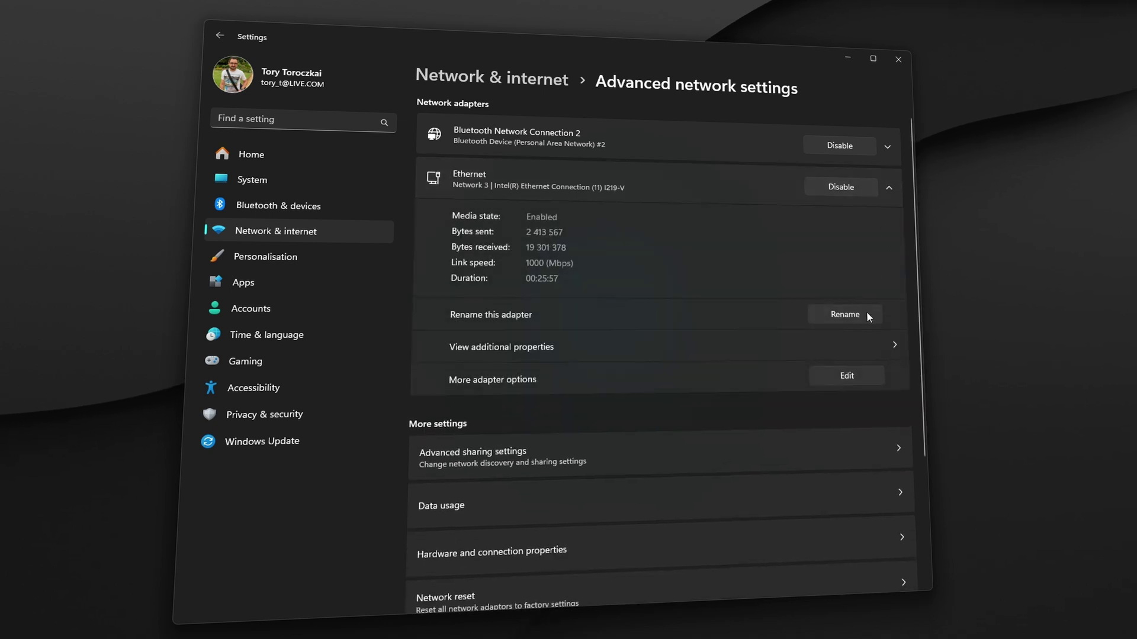
# Open the Intel(R) Ethernet Connection (11) I219-V Properties from More adapter options
pyautogui.click(850, 374)
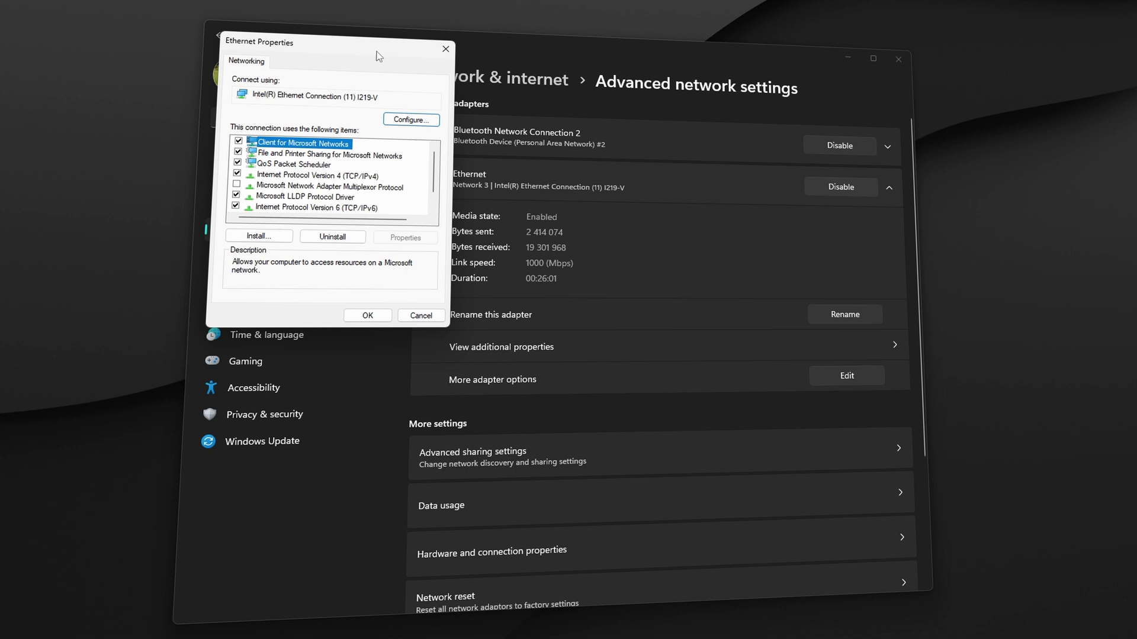
pyautogui.moveTo(378, 56); pyautogui.dragTo(663, 197)
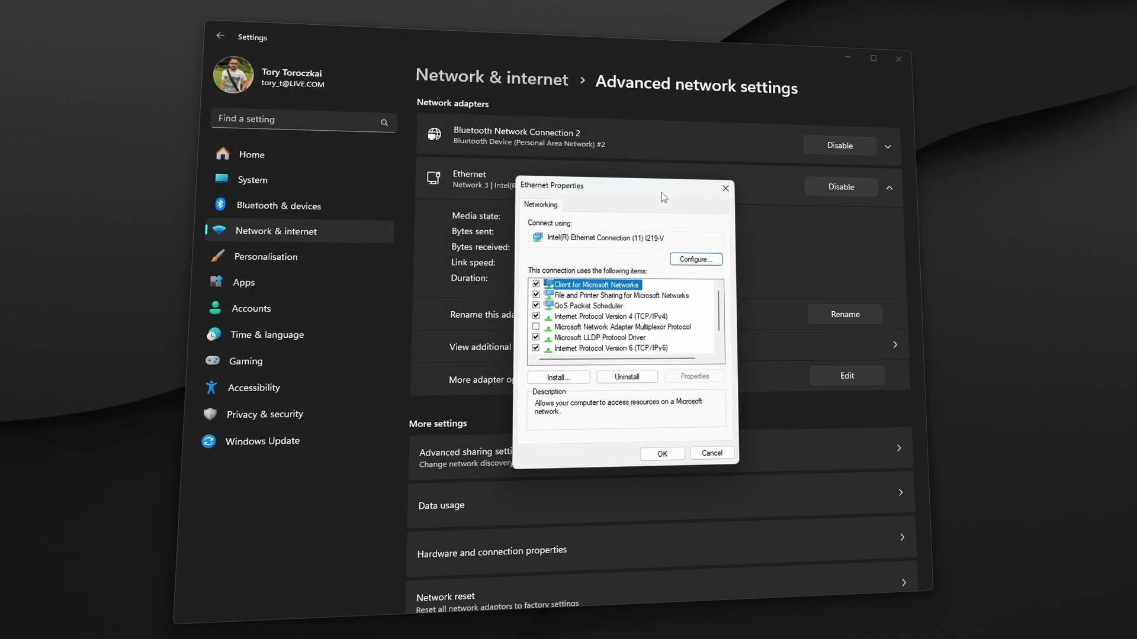
pyautogui.click(699, 261)
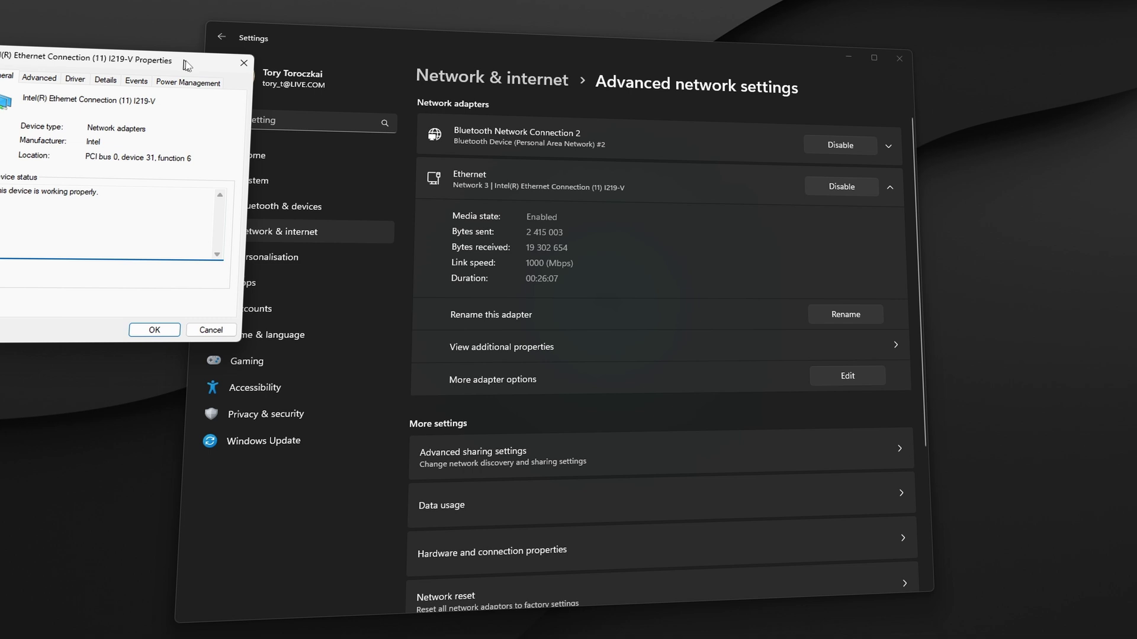
pyautogui.moveTo(187, 65); pyautogui.dragTo(713, 209)
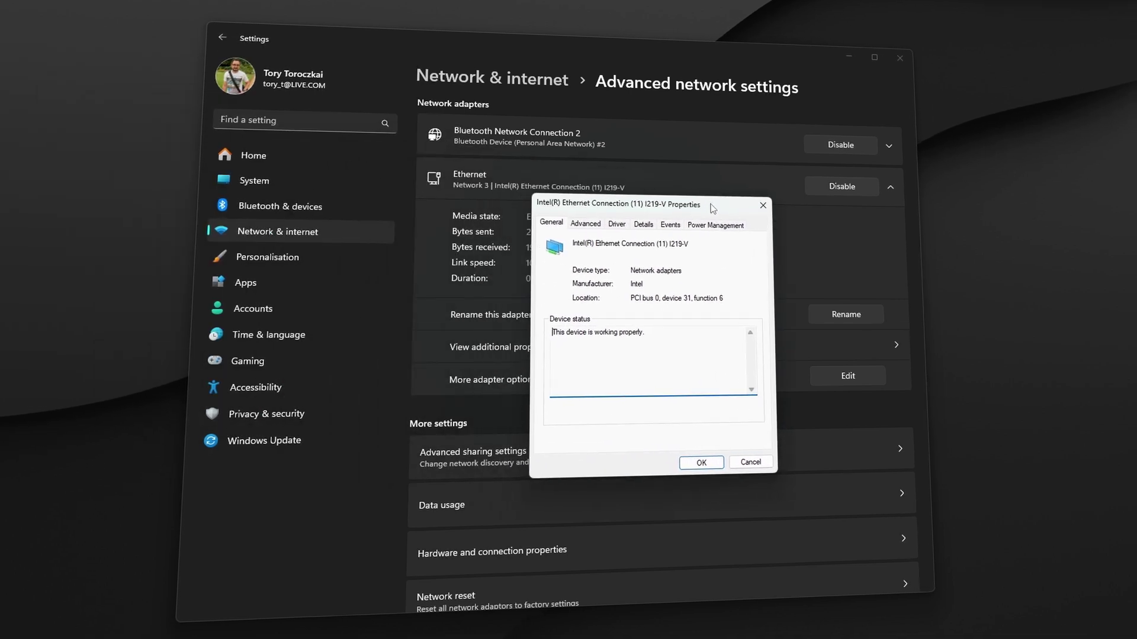
# On the Advanced tab, set Enable PME to Enabled and Energy Efficient Ethernet to Off
pyautogui.click(584, 223)
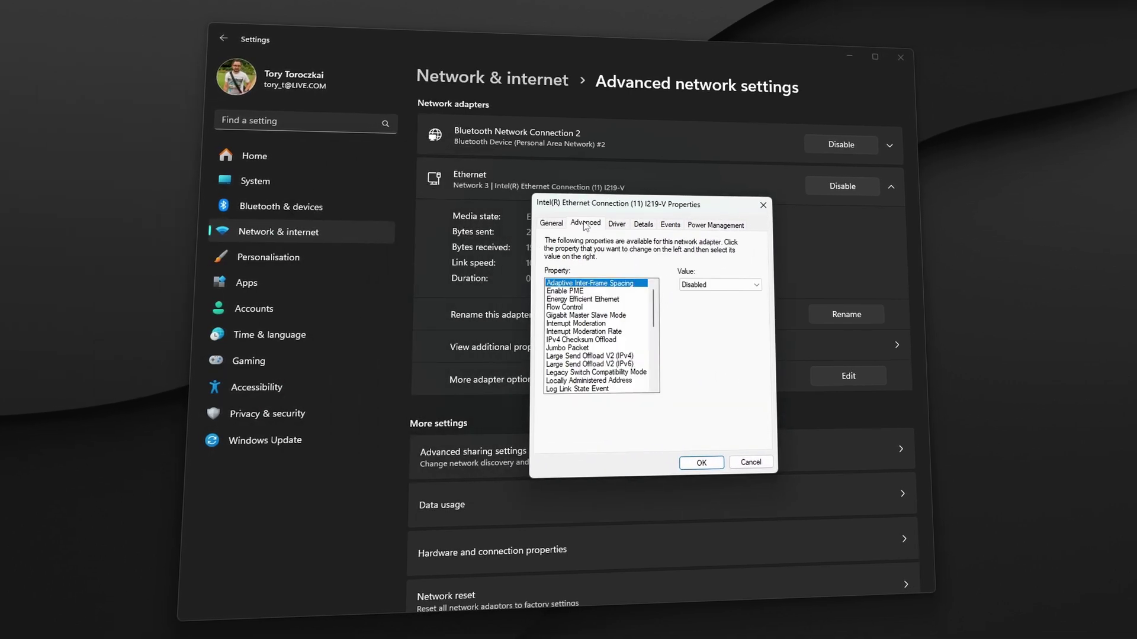
pyautogui.click(574, 292)
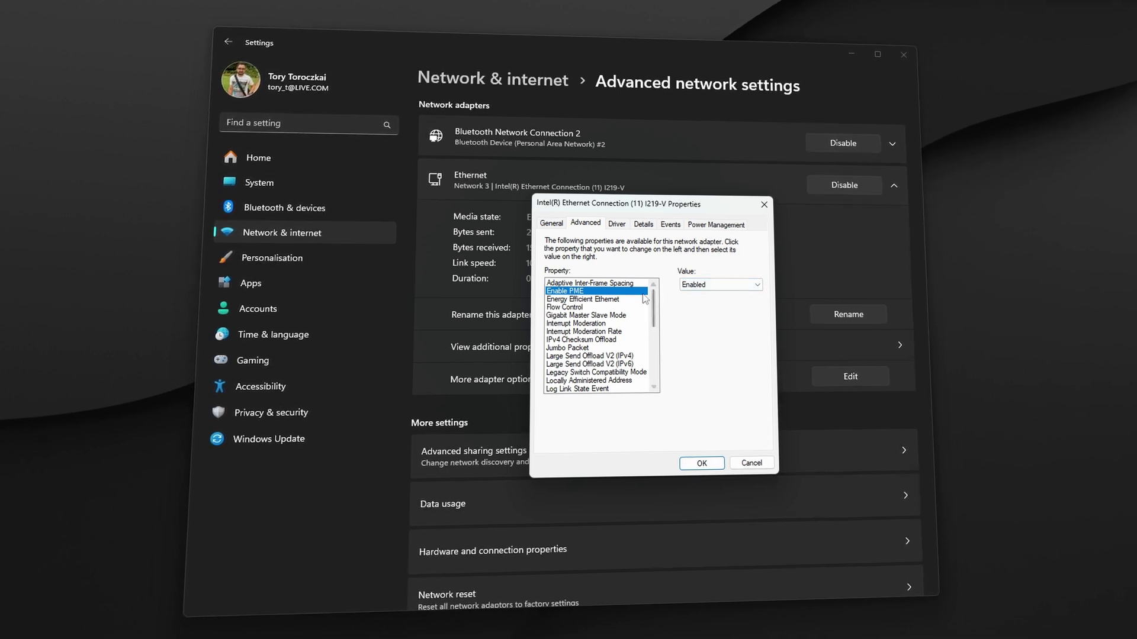
pyautogui.click(605, 300)
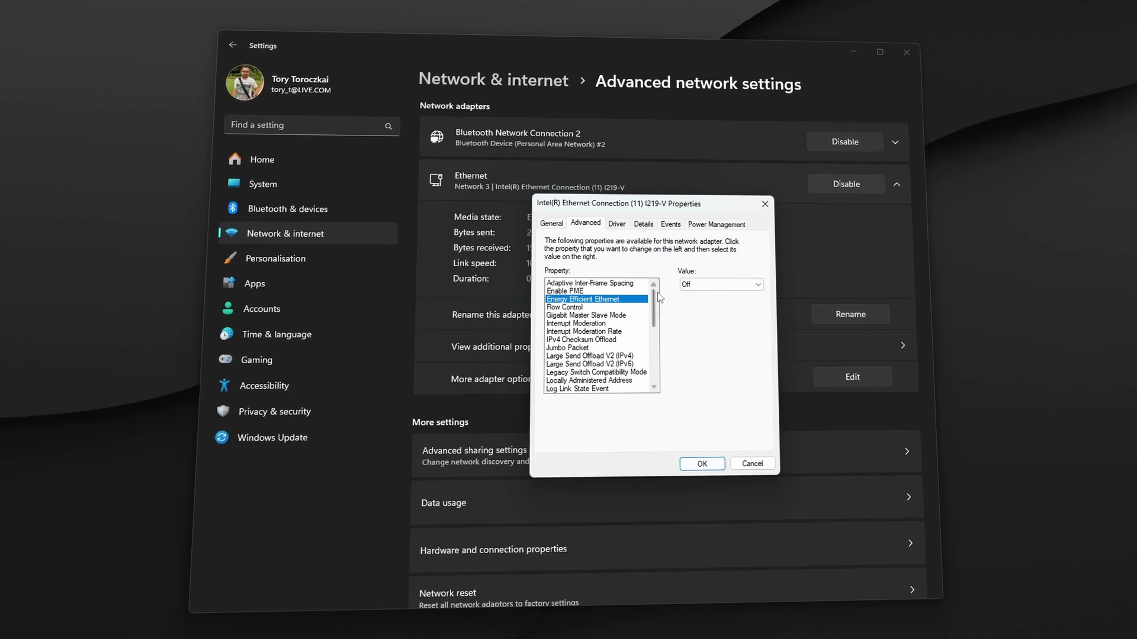
pyautogui.moveTo(655, 304); pyautogui.dragTo(658, 353)
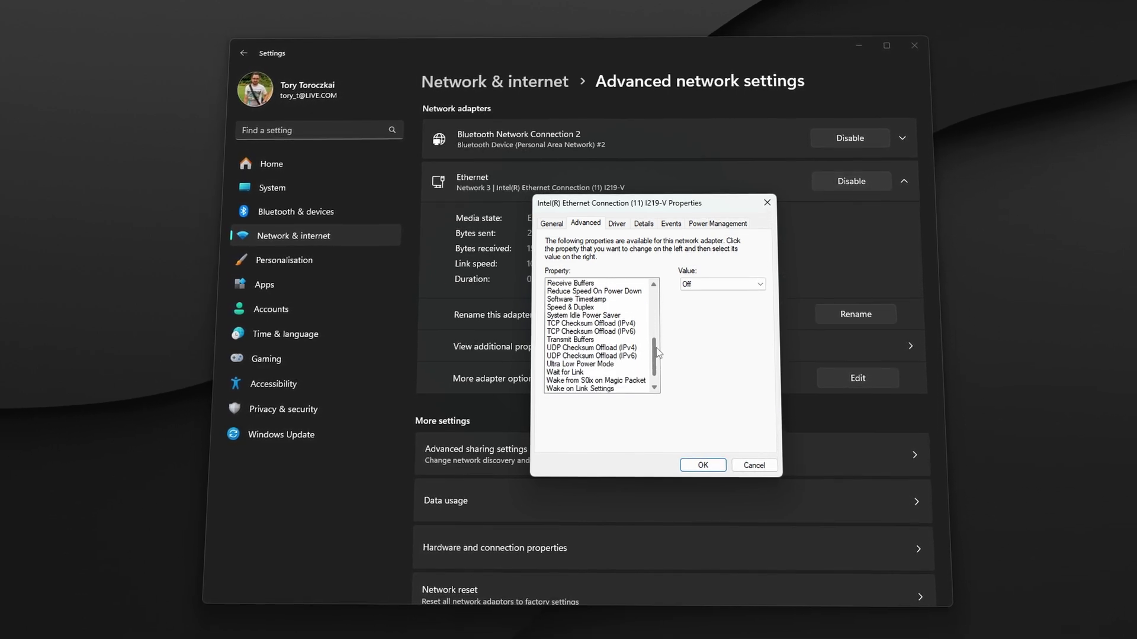
# Disable Ultra Low Power Mode and System Idle Power Saver, and set Wake on Magic Packet to Enabled
pyautogui.click(600, 364)
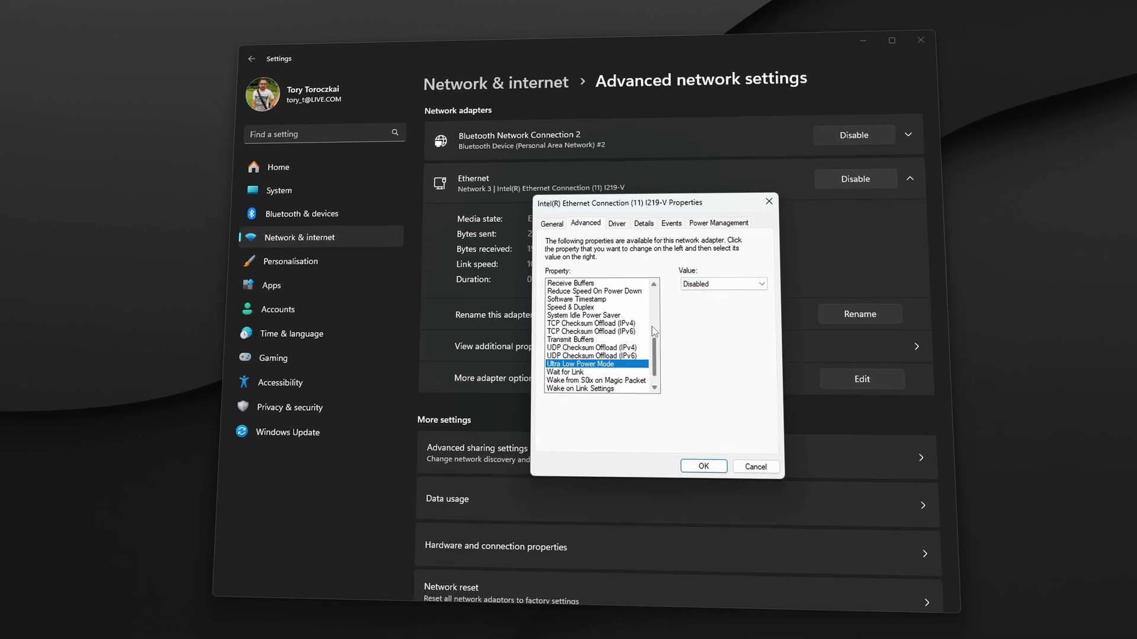
pyautogui.click(609, 316)
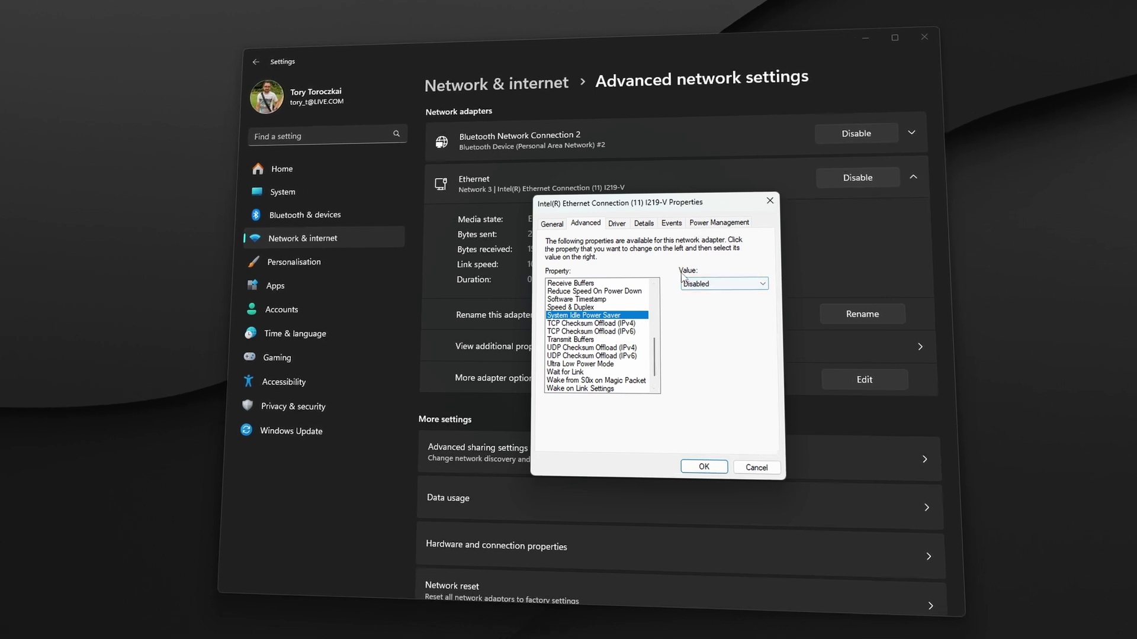
pyautogui.moveTo(654, 342); pyautogui.dragTo(655, 354)
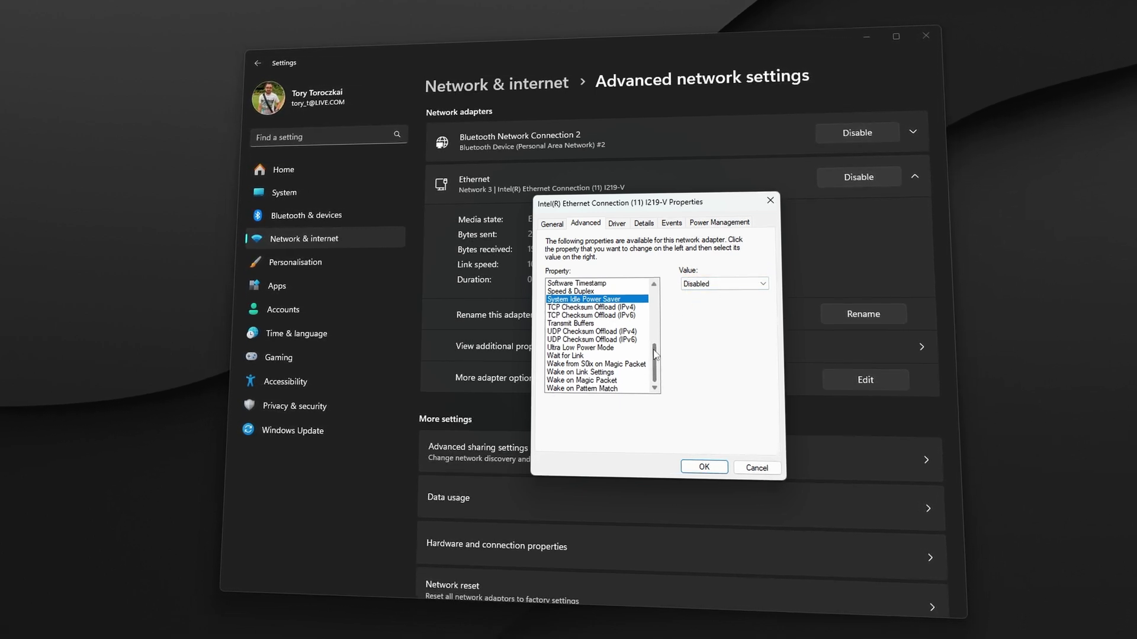
pyautogui.click(598, 381)
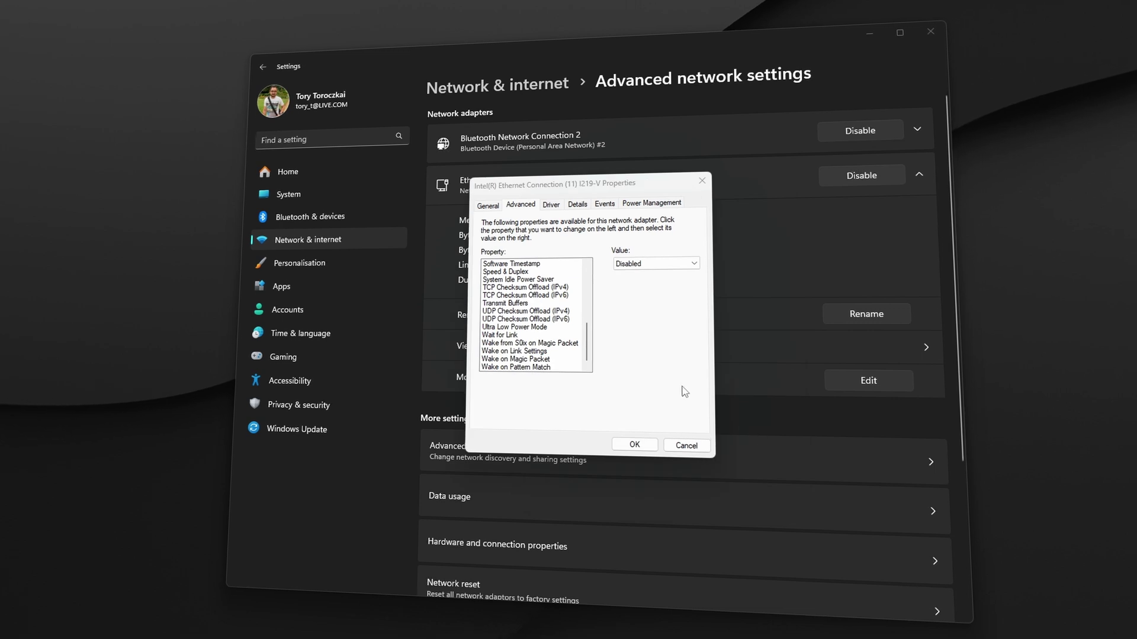
pyautogui.click(623, 365)
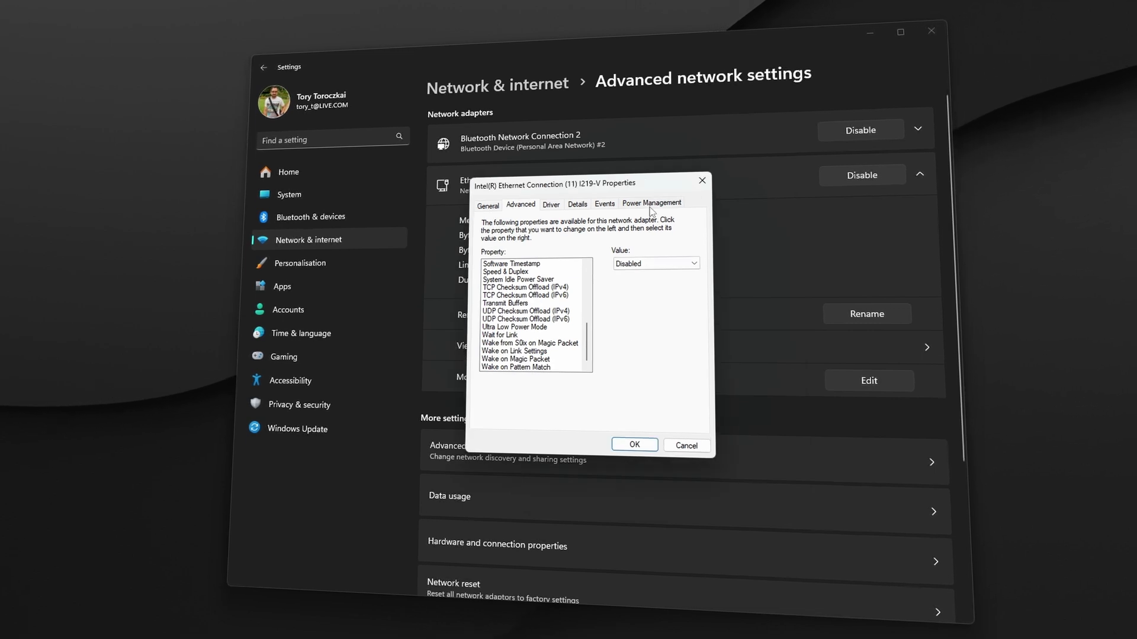
# Adjust the adapter's Power Management wake options, confirm with OK and close Settings
pyautogui.click(651, 207)
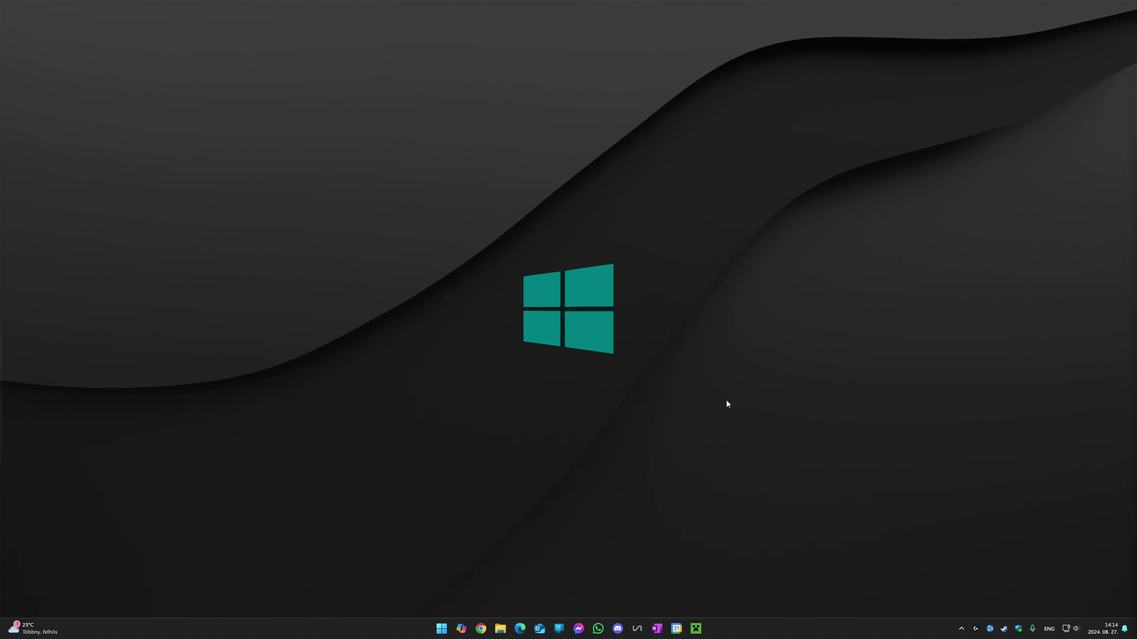
# Find Control Panel by searching 'control' in Start and go to its Power Options page
pyautogui.click(441, 628)
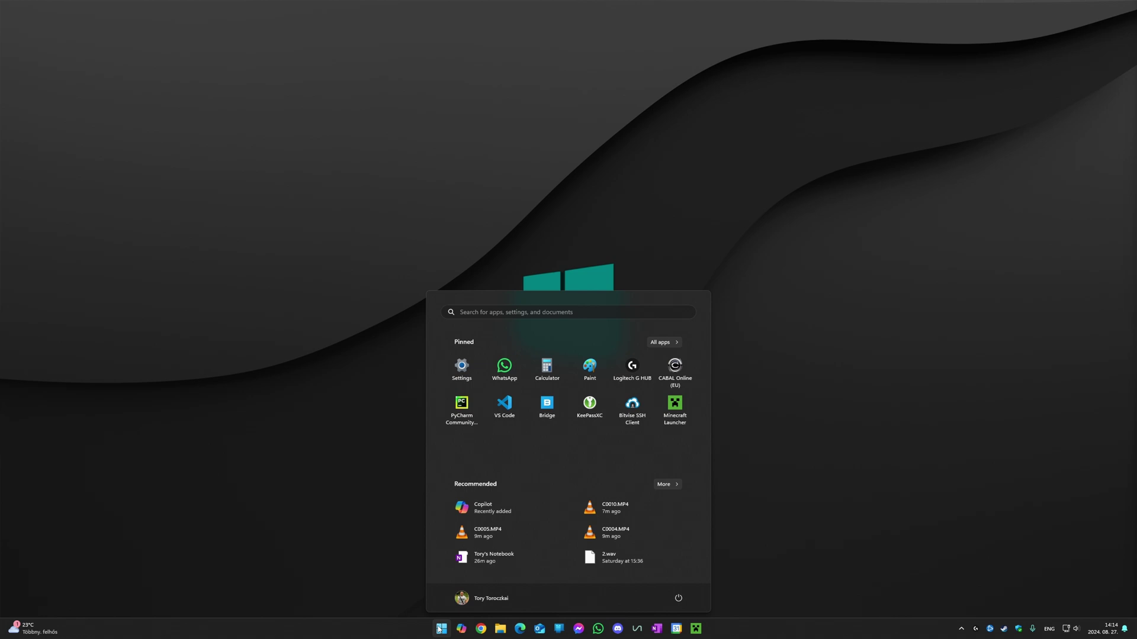
pyautogui.write('contro')
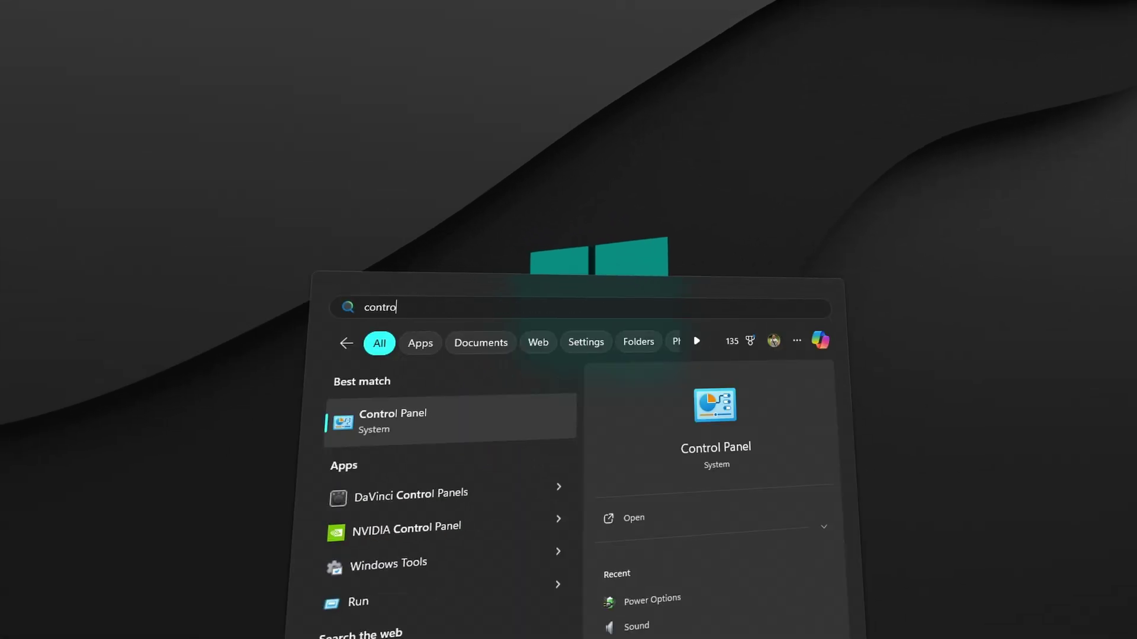
pyautogui.write('l')
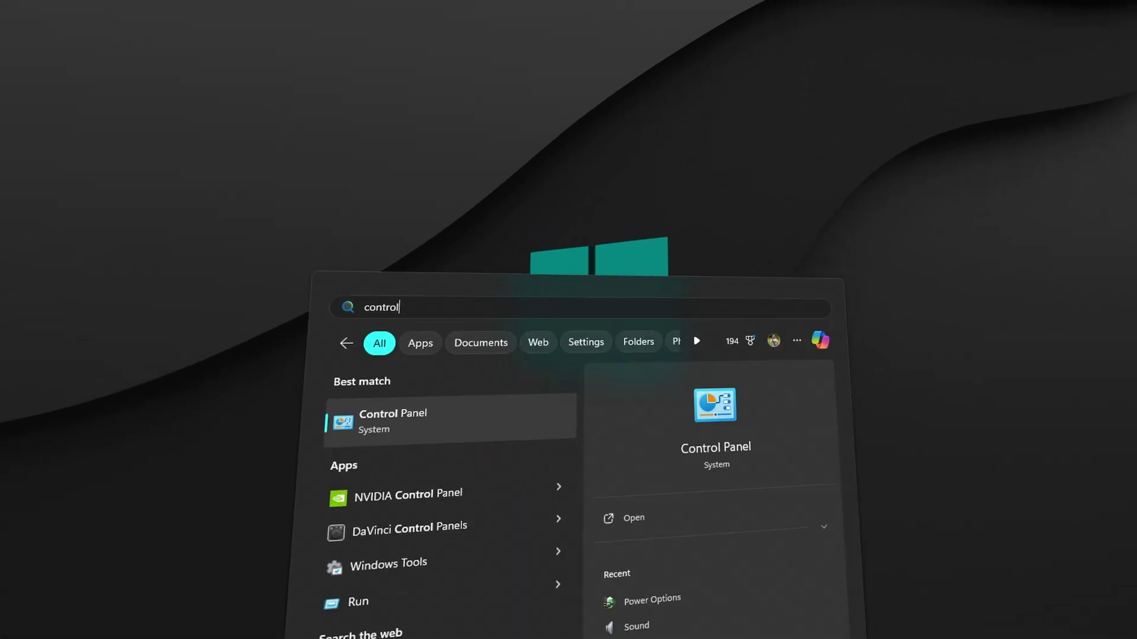
pyautogui.click(418, 421)
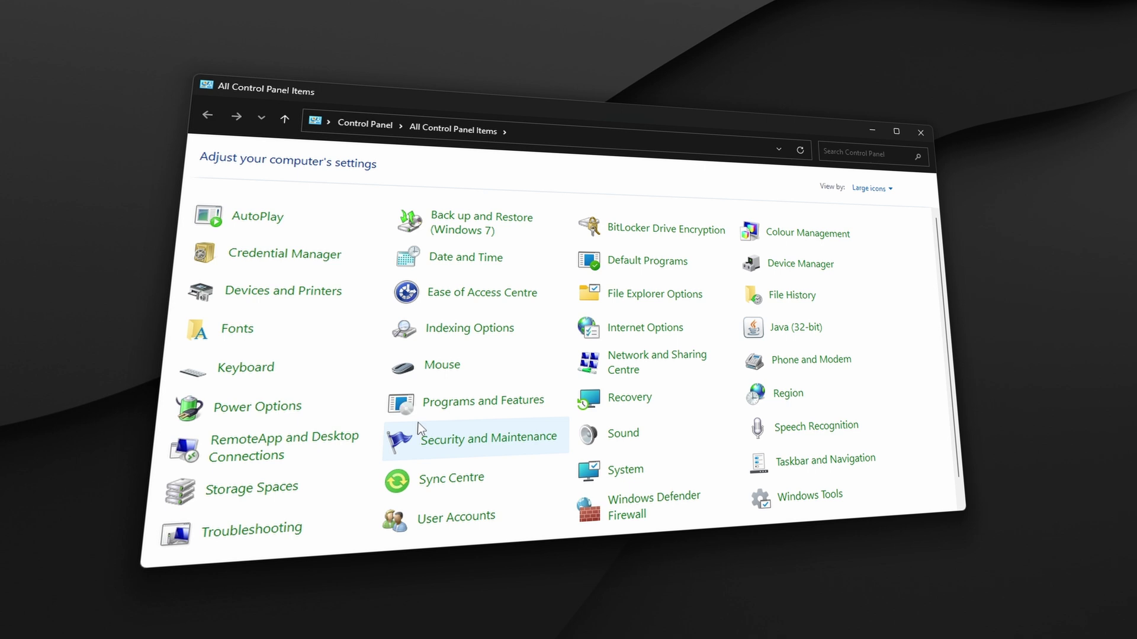
pyautogui.click(288, 407)
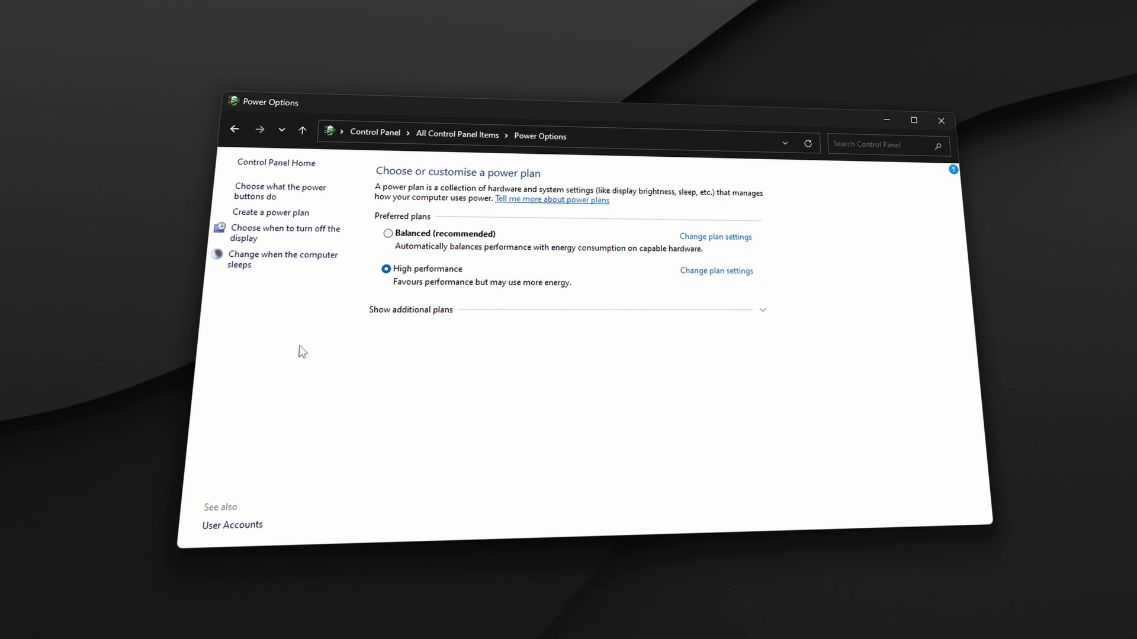
# Unlock the shutdown settings, untick 'Turn on fast start-up' and save the changes
pyautogui.click(301, 194)
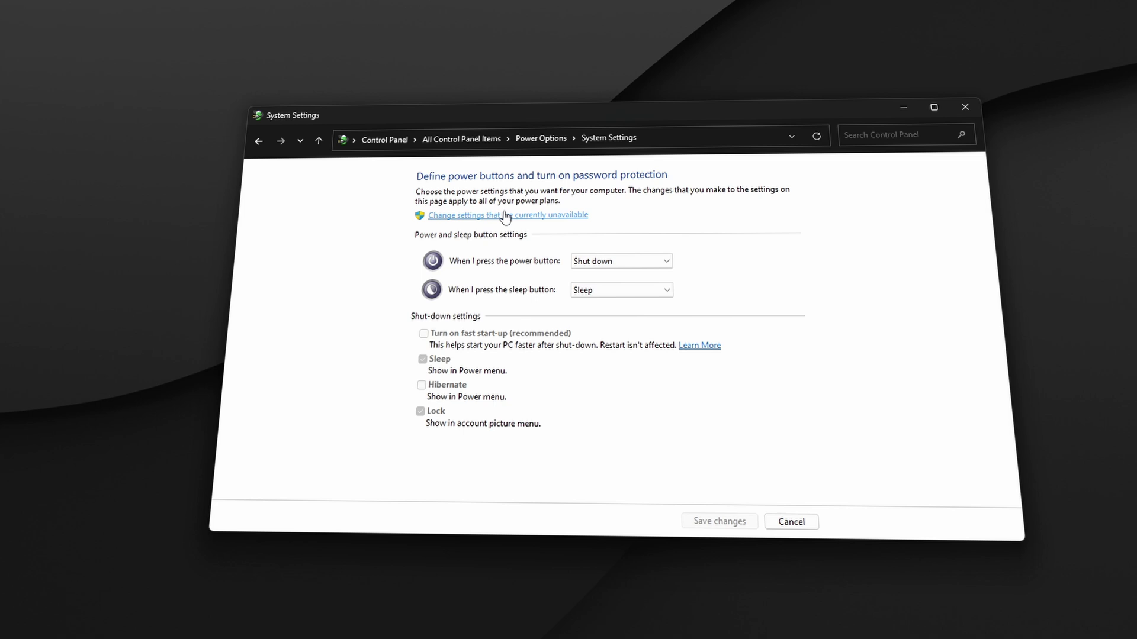
pyautogui.click(471, 216)
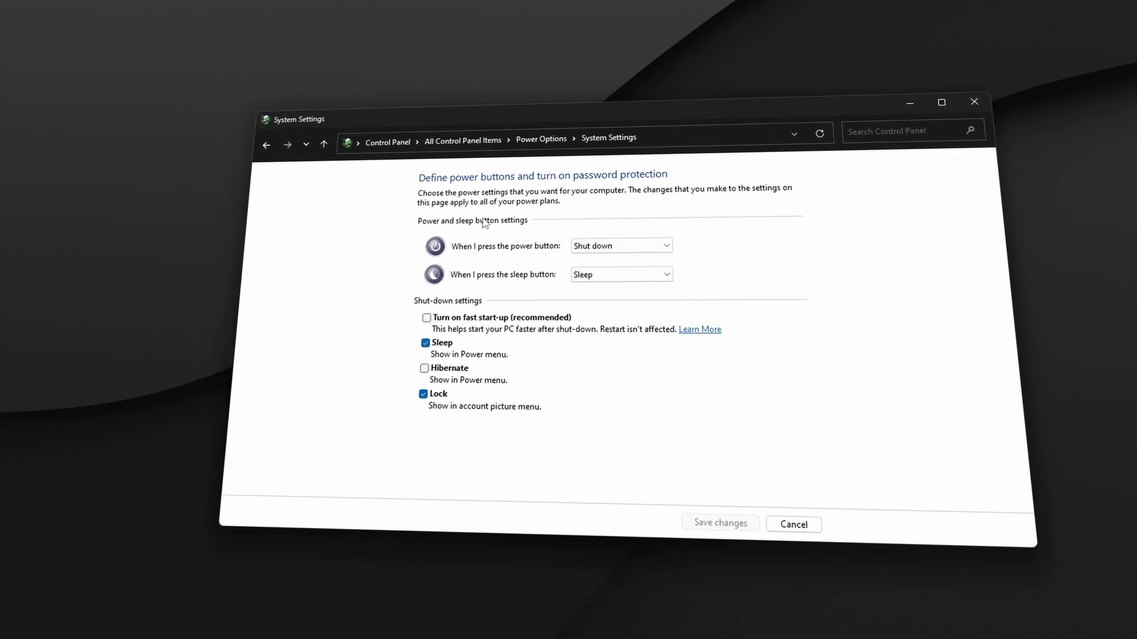
pyautogui.doubleClick(428, 318)
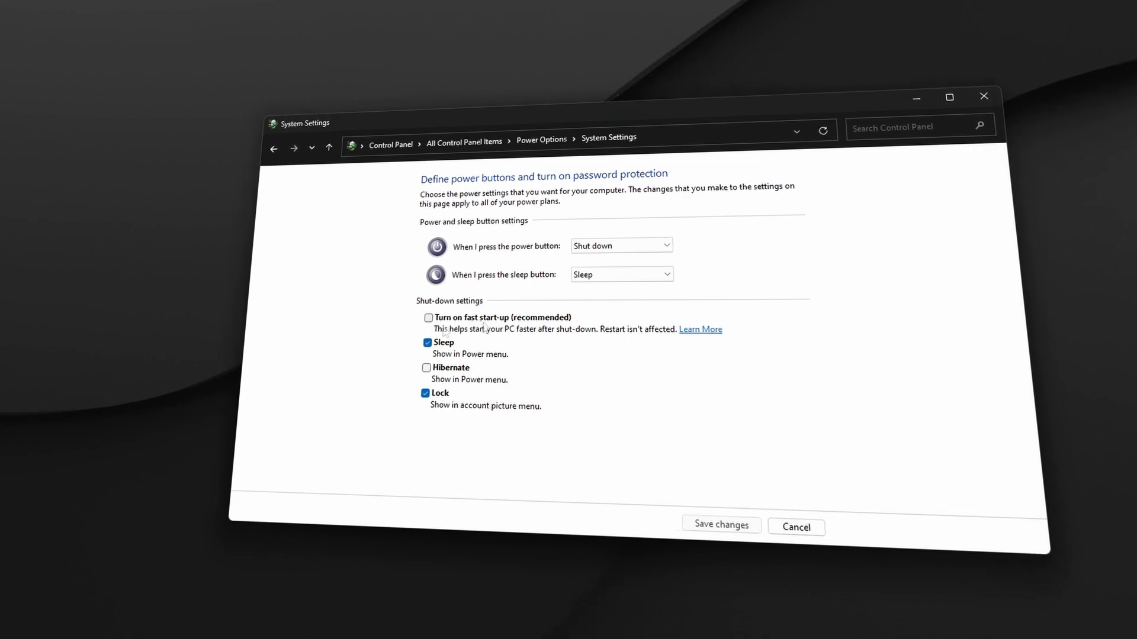
pyautogui.click(724, 526)
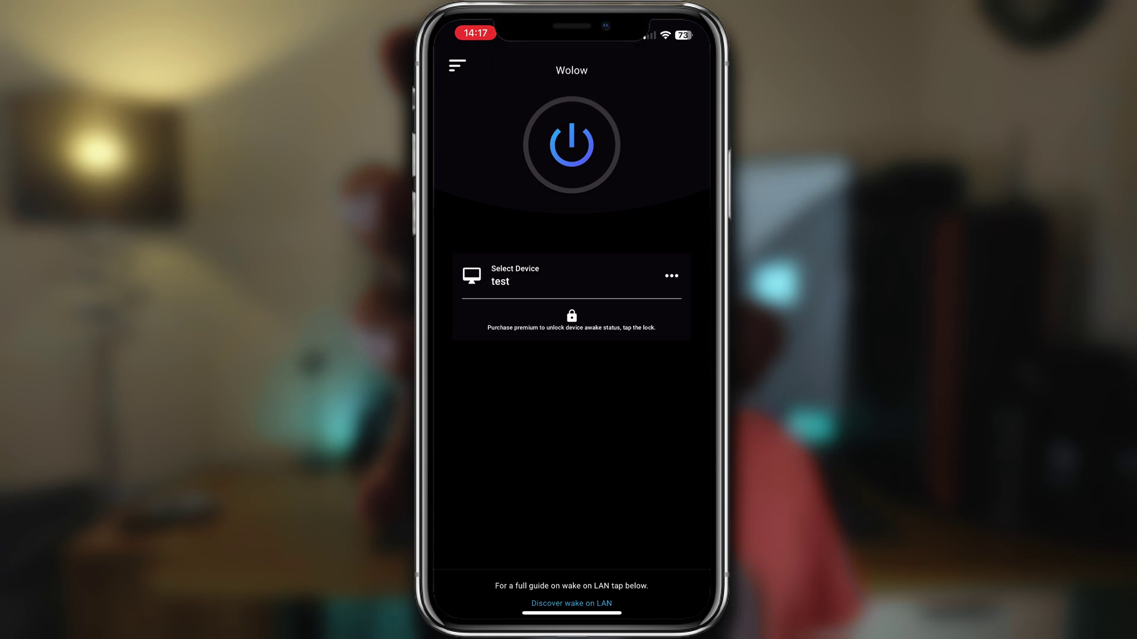
# Choose 'Add new device' from Wolow's Select Device list
pyautogui.click(515, 275)
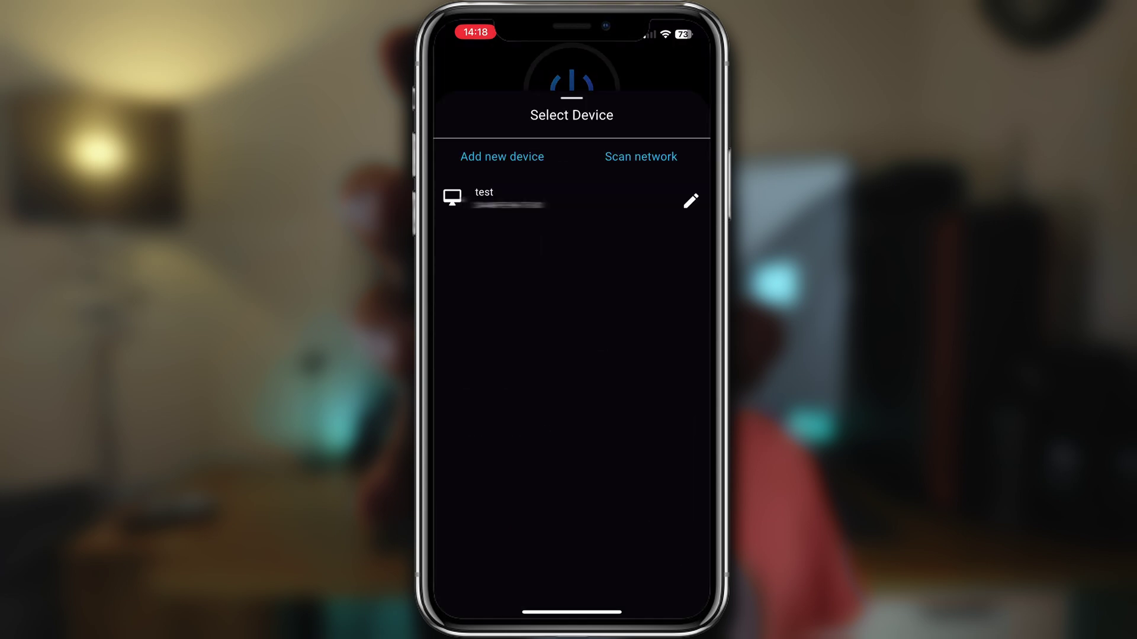
pyautogui.click(502, 157)
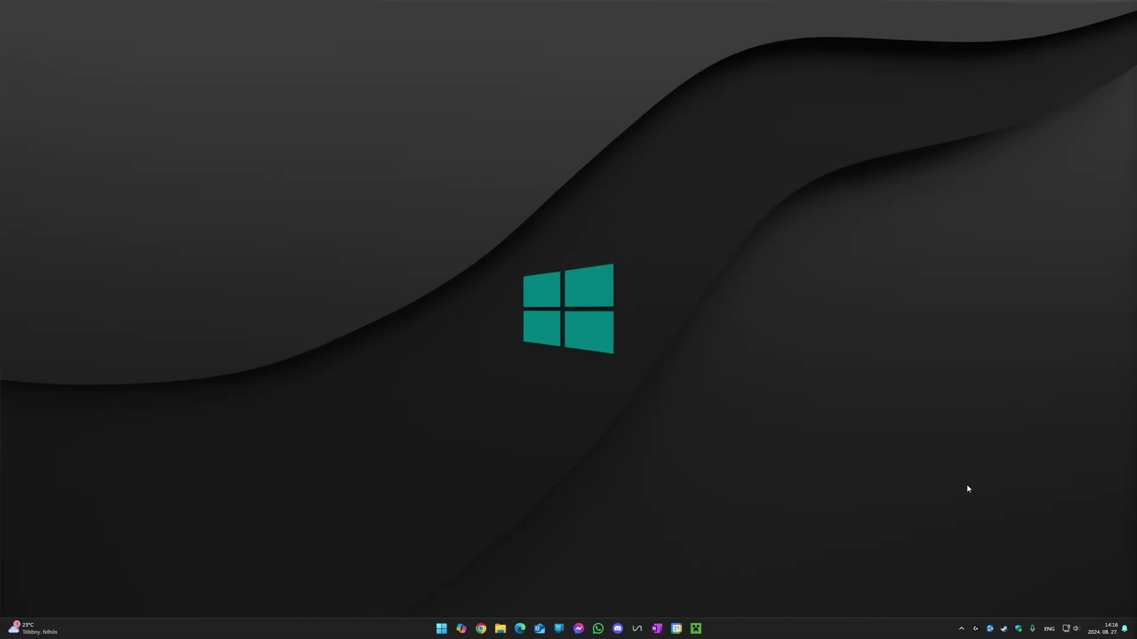
# Display the Ethernet connection's properties showing IPv4 address 192.168.10.11 and its MAC address
pyautogui.rightClick(1066, 630)
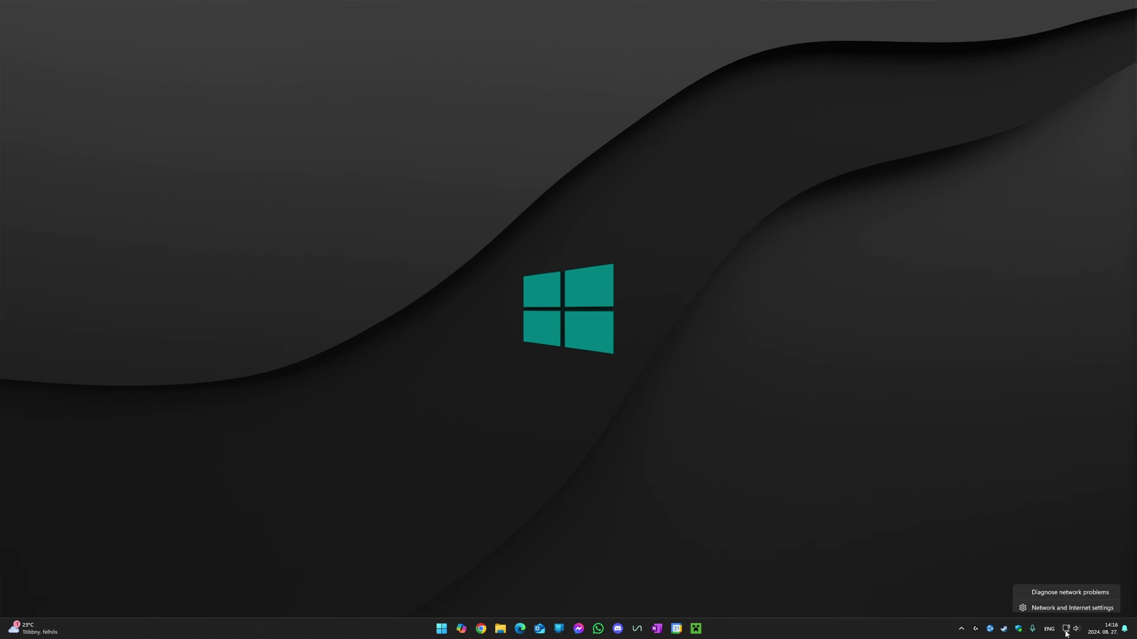
pyautogui.click(1061, 607)
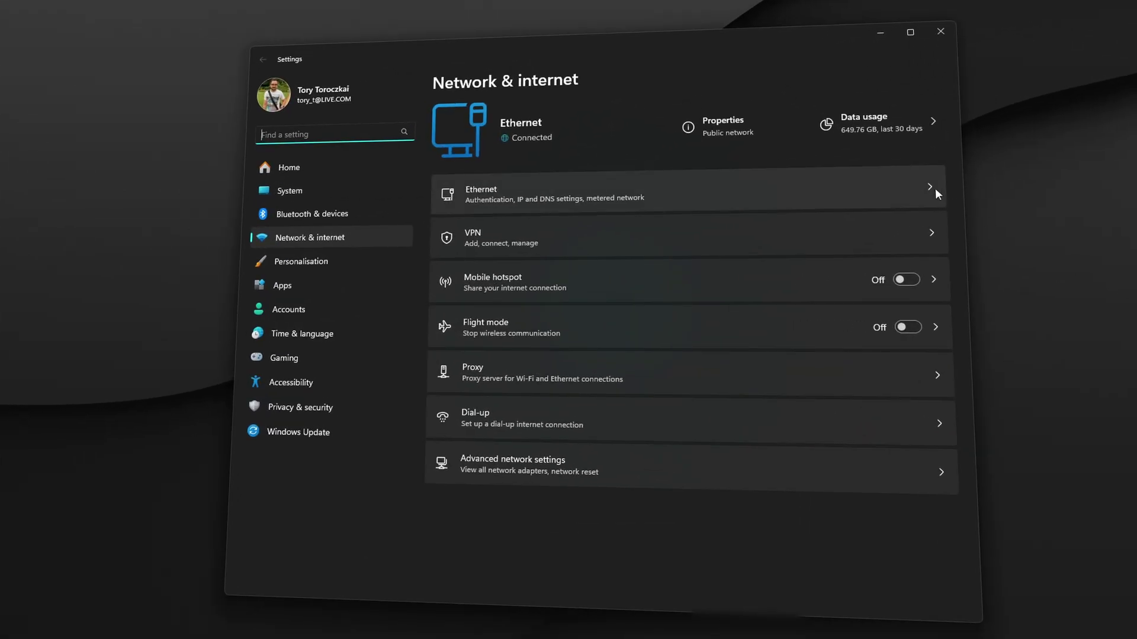
pyautogui.click(936, 194)
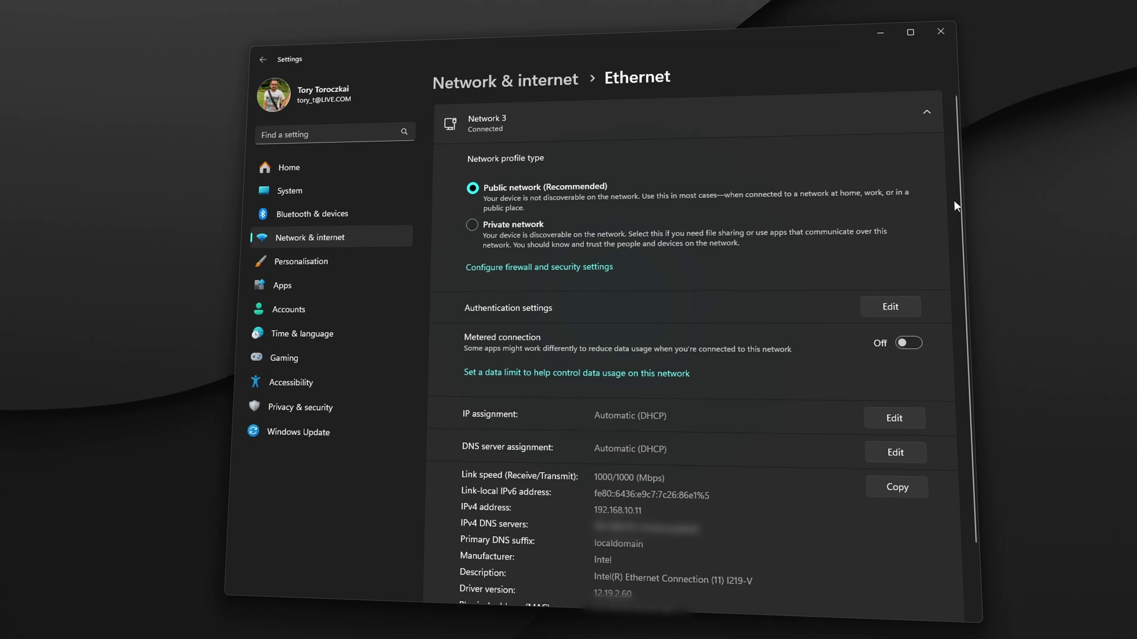
pyautogui.moveTo(959, 219); pyautogui.dragTo(959, 267)
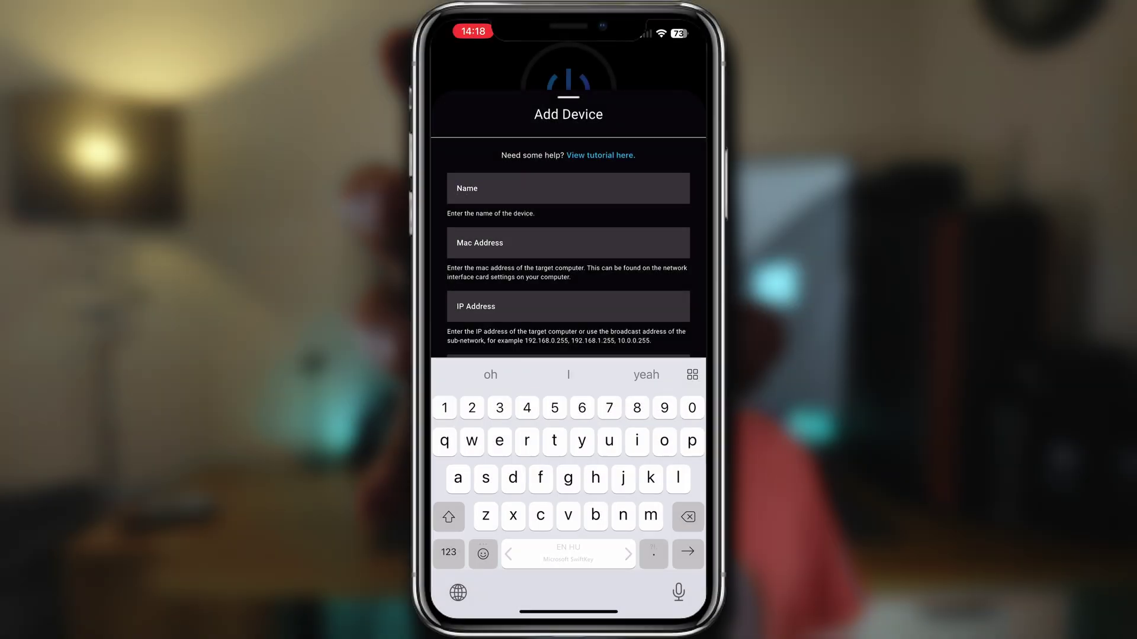
# Add device TheBeast with the PC's MAC, ping address 192.168.10.12 and port 9, then select it
pyautogui.write('TheBeast')
pyautogui.click(569, 243)
pyautogui.write('34-4b-6e-76-78-90')
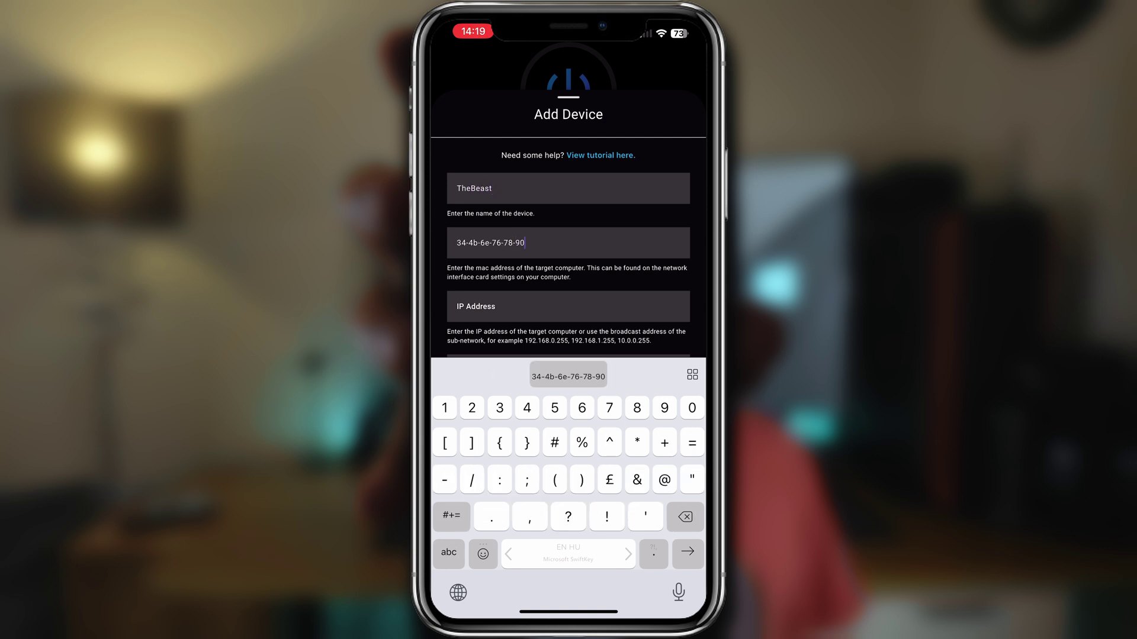
pyautogui.write('192')
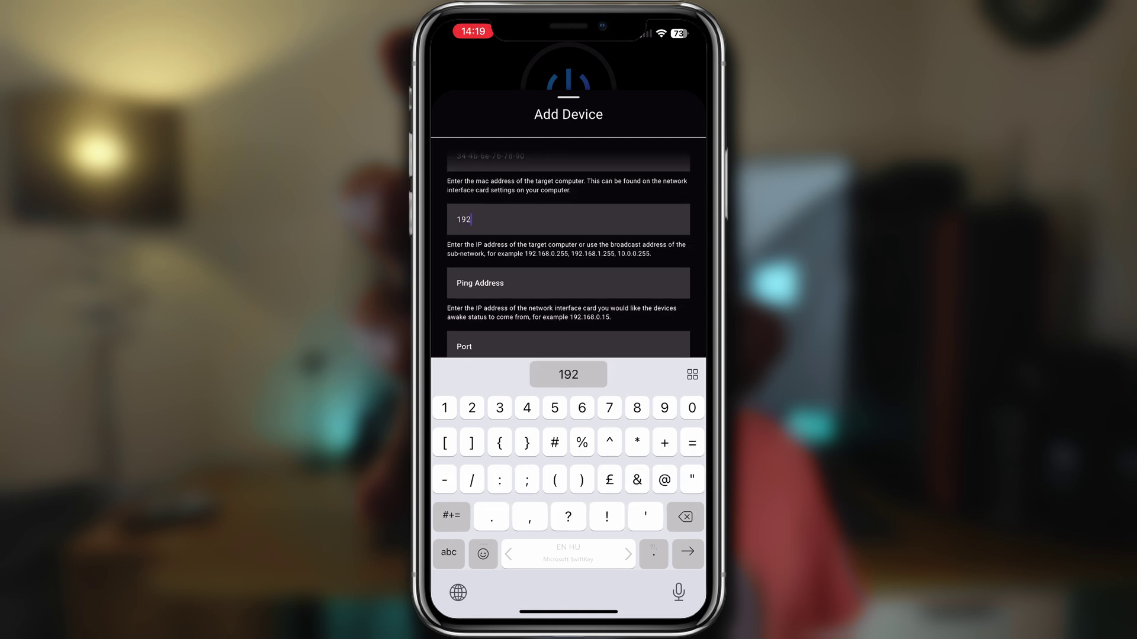
pyautogui.write('.168.10.12')
pyautogui.press('Return')
pyautogui.write('192.168.')
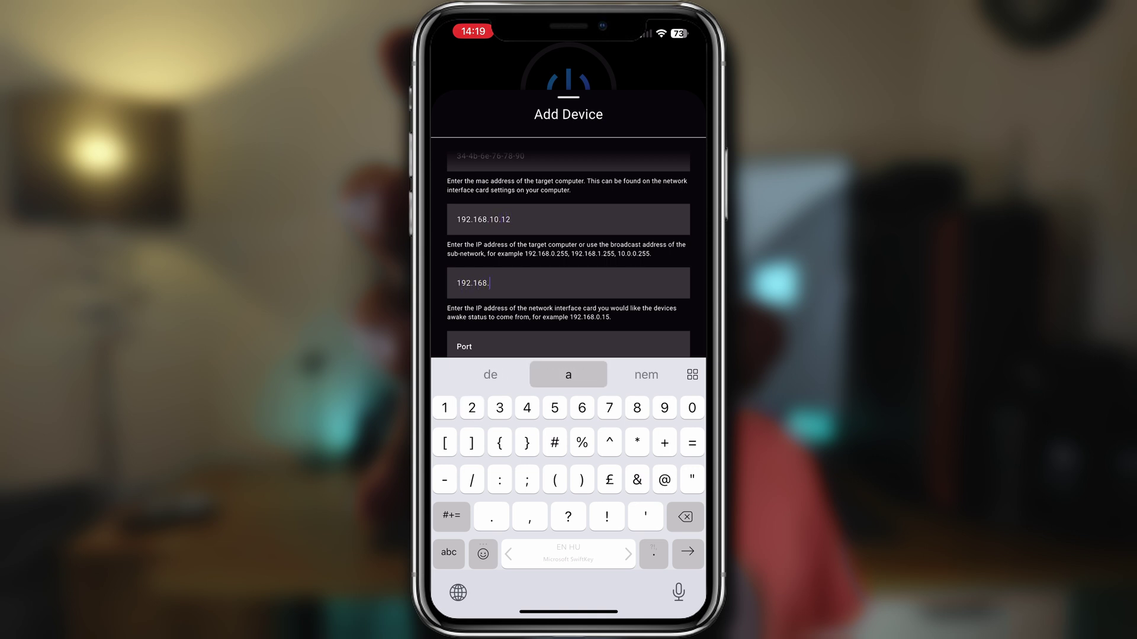
pyautogui.write('10.12')
pyautogui.press('Return')
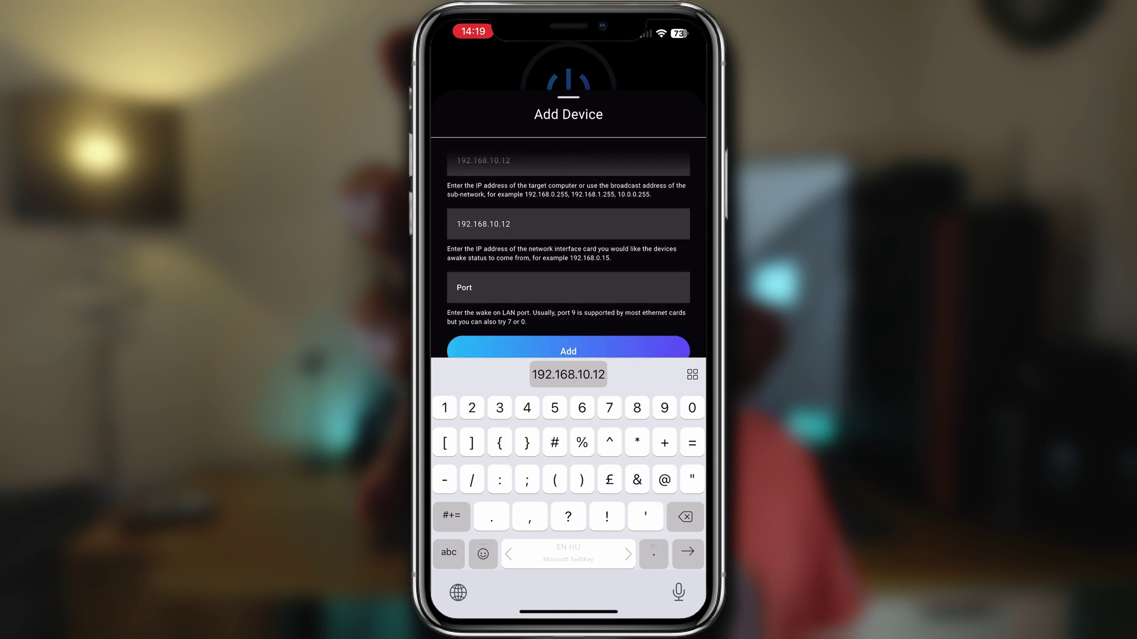
pyautogui.write('9')
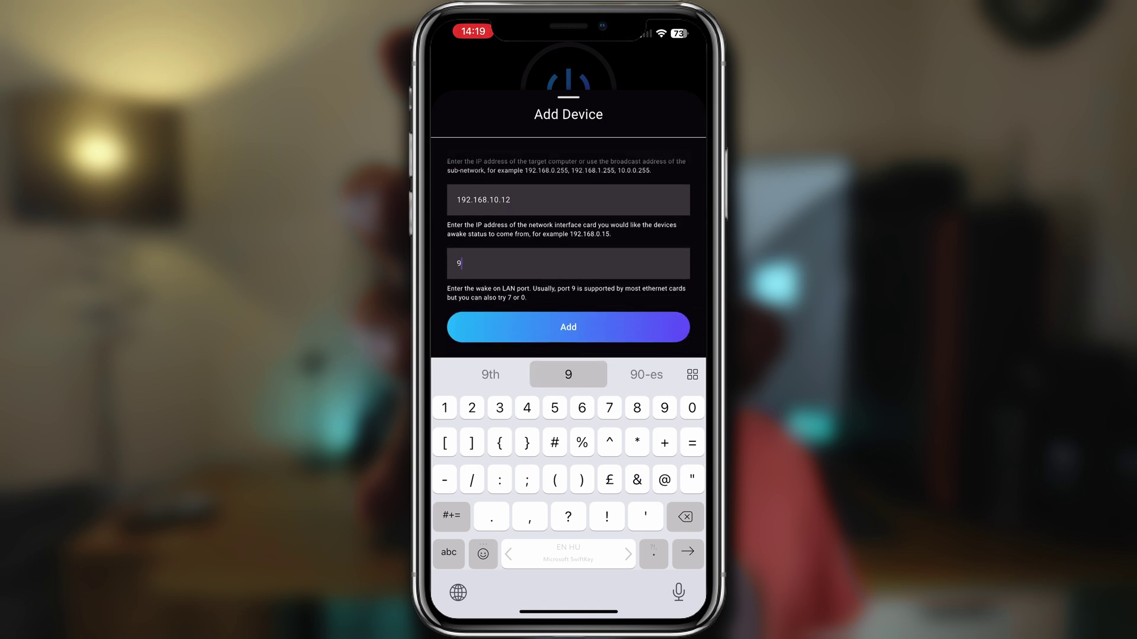
pyautogui.click(568, 325)
pyautogui.click(482, 236)
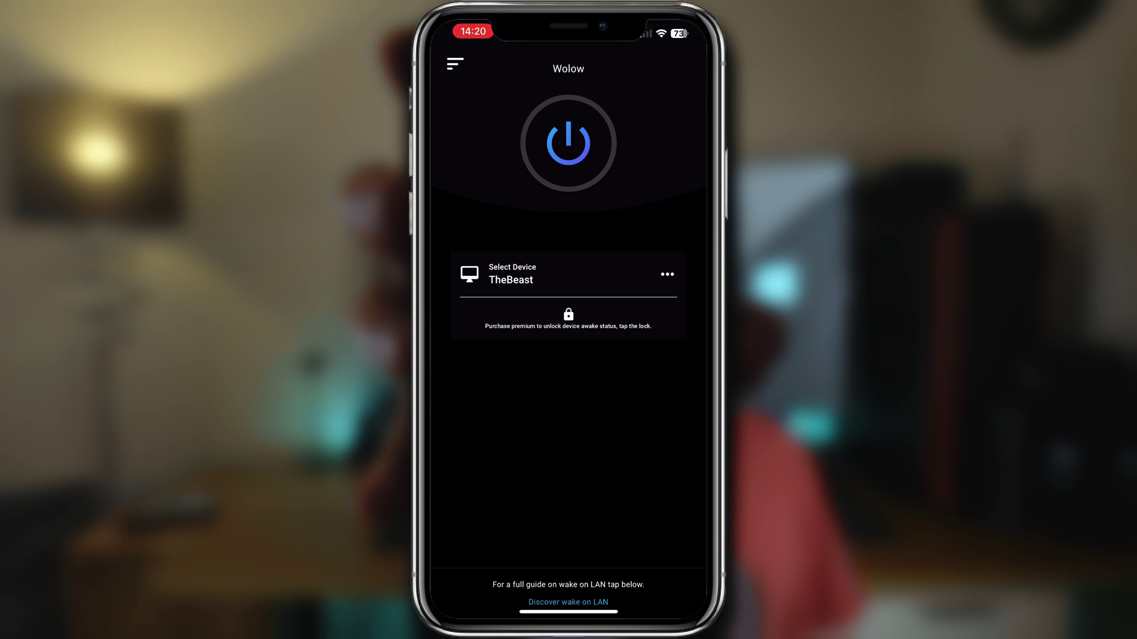
# Send a magic packet to TheBeast from Wolow's main screen
pyautogui.click(568, 143)
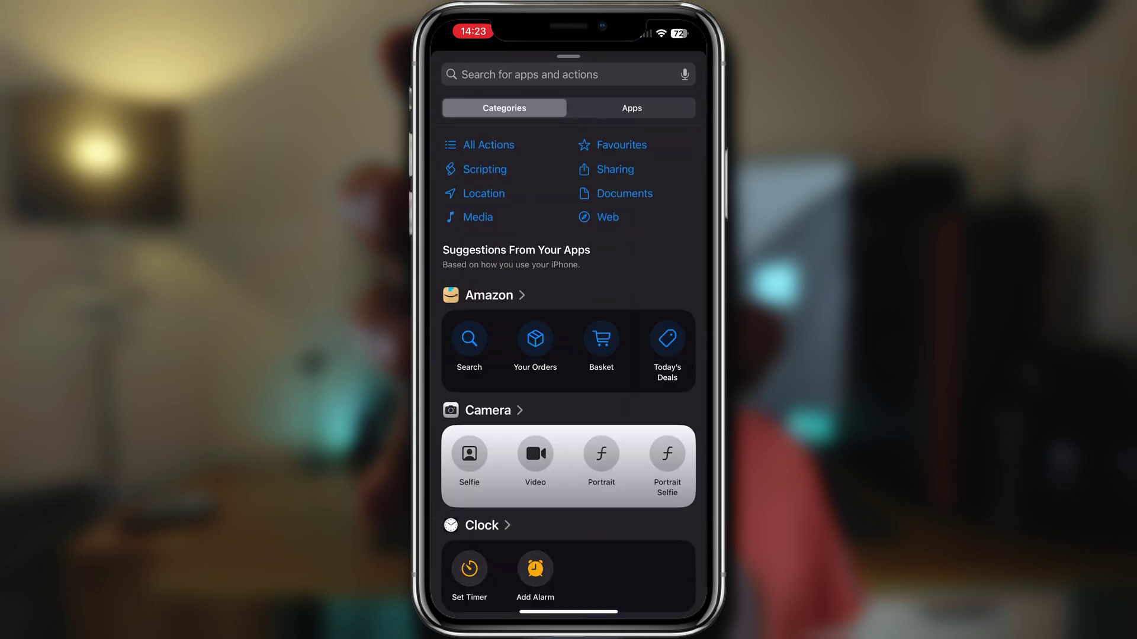
# Add Wolow's Wake Up Device action to the shortcut, targeting TheBeast
pyautogui.click(530, 74)
pyautogui.write('Wolo')
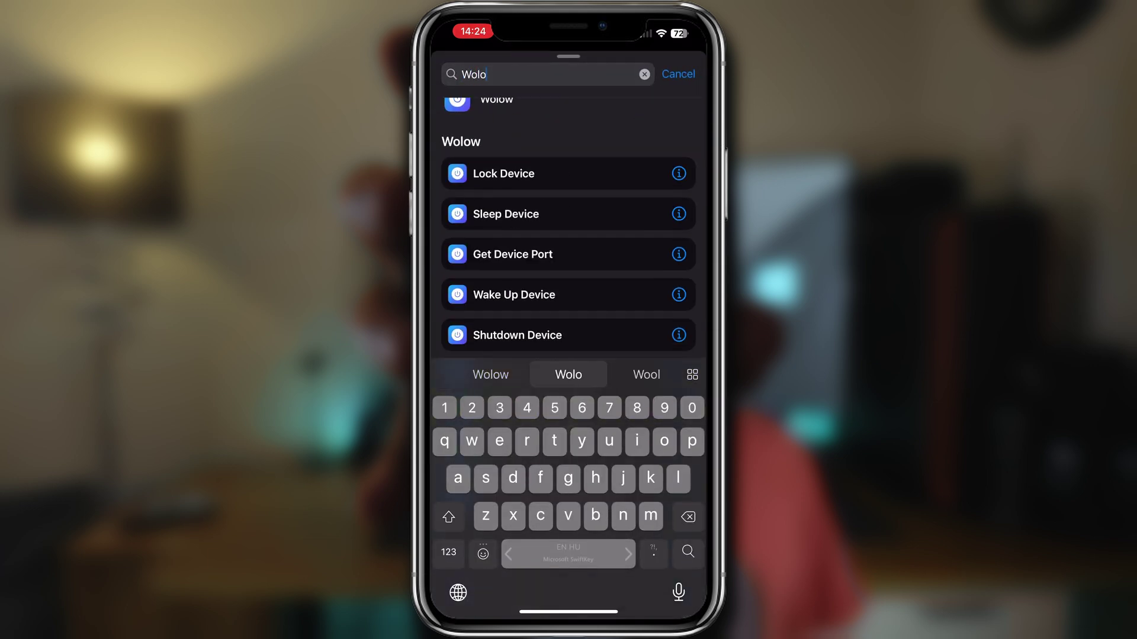
pyautogui.click(514, 326)
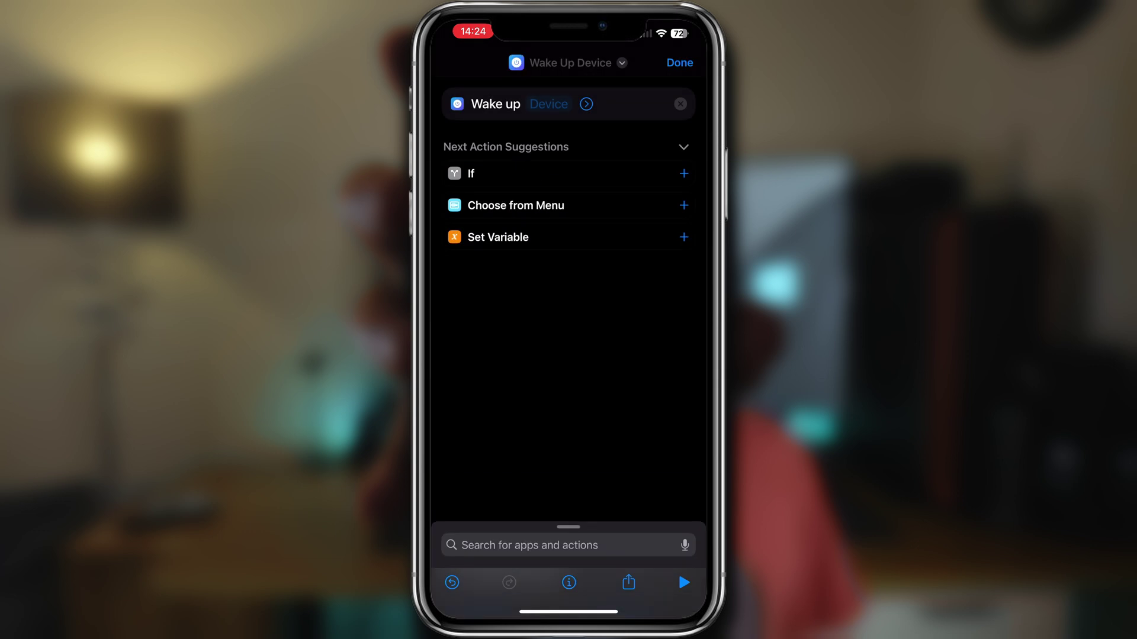
pyautogui.click(549, 103)
pyautogui.click(467, 191)
# Rename the shortcut to 'Turn My PC On'
pyautogui.click(570, 62)
pyautogui.click(581, 142)
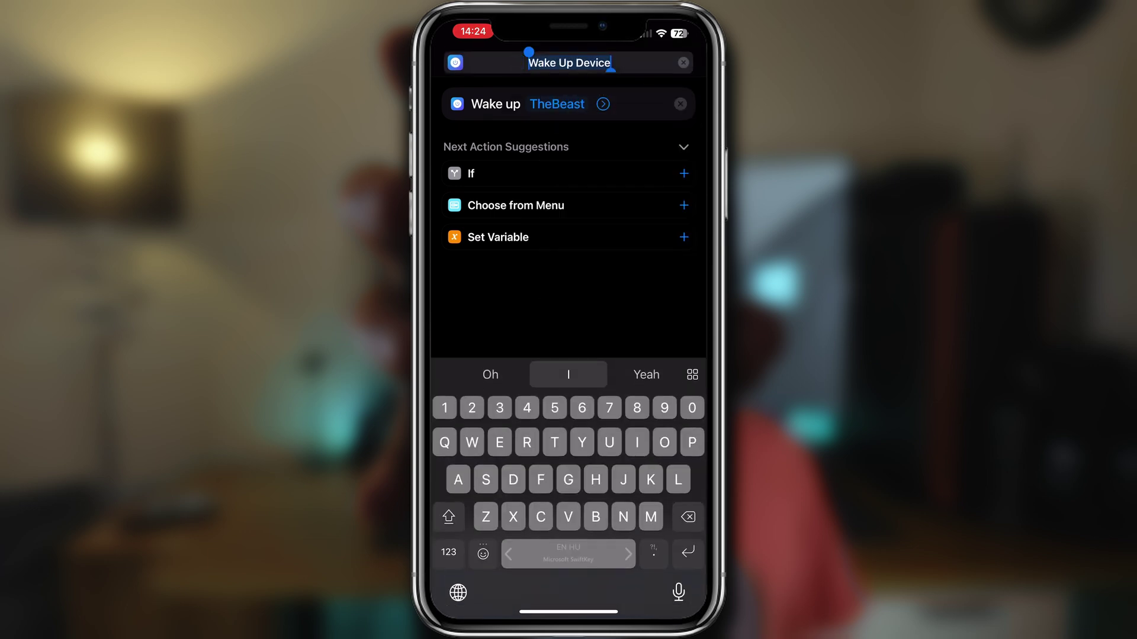
pyautogui.write('Turn My ')
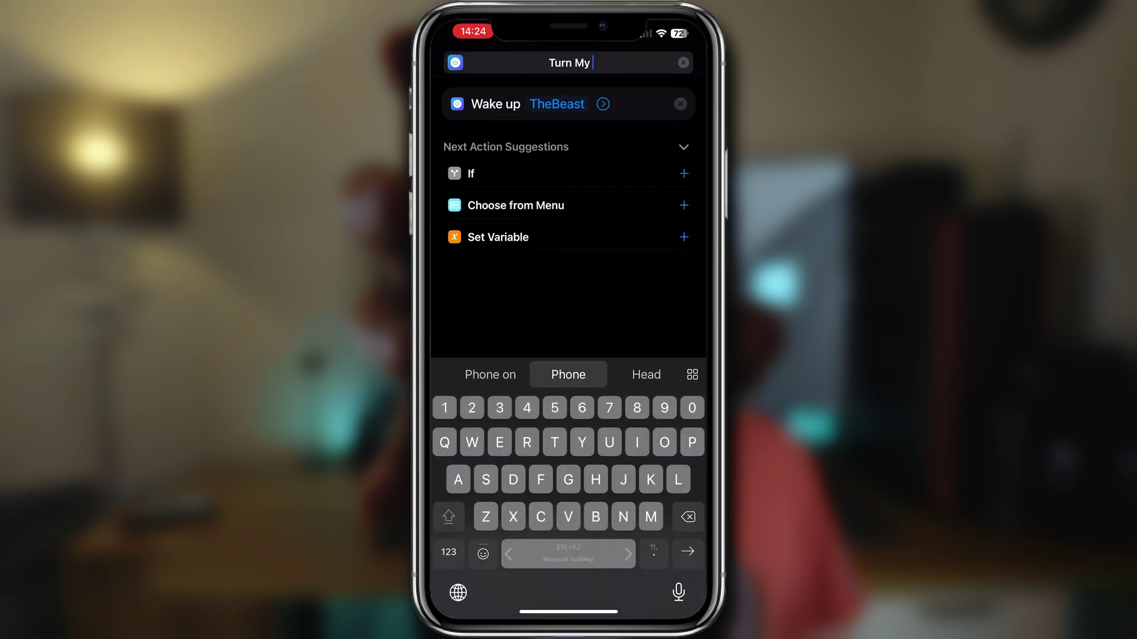
pyautogui.write('PC On')
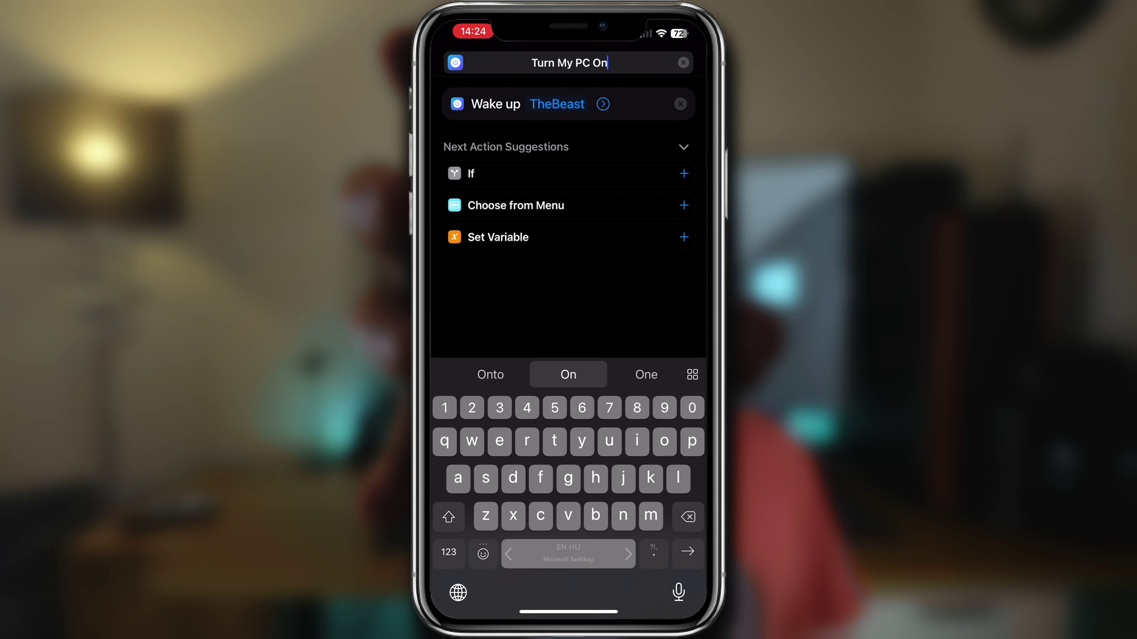
pyautogui.press('Return')
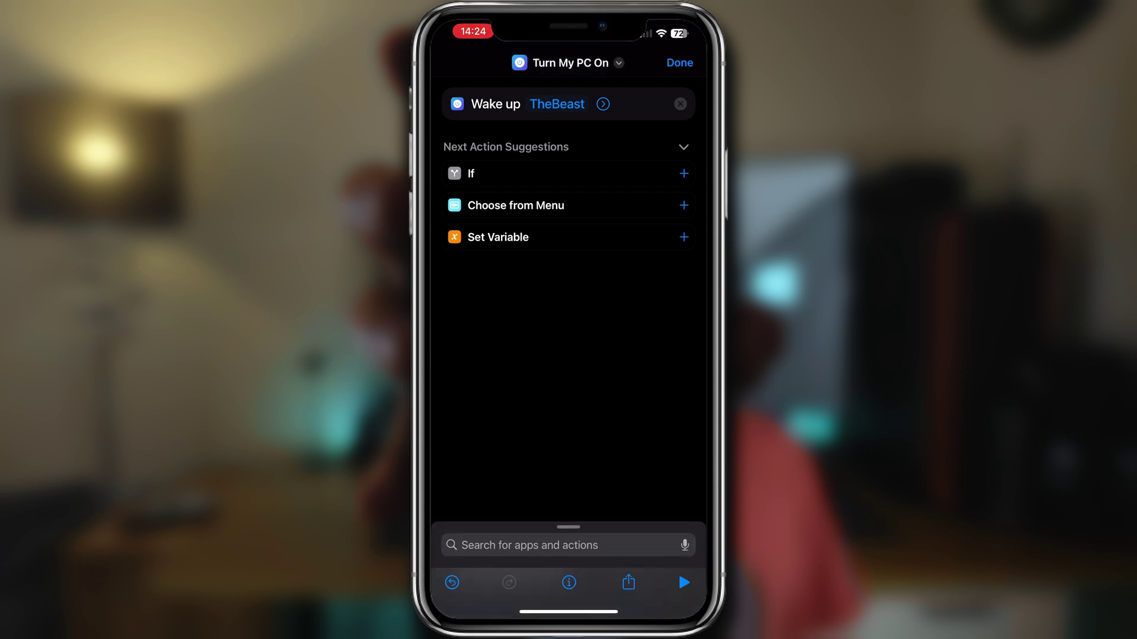
# Finish the Turn My PC On shortcut and return to All Shortcuts
pyautogui.click(680, 62)
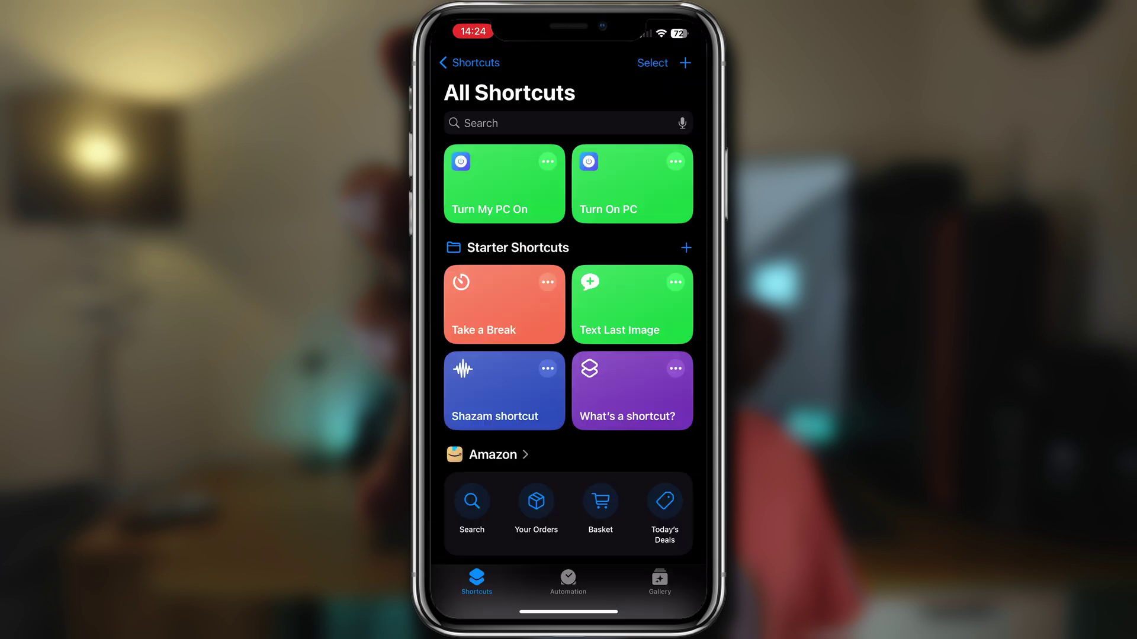